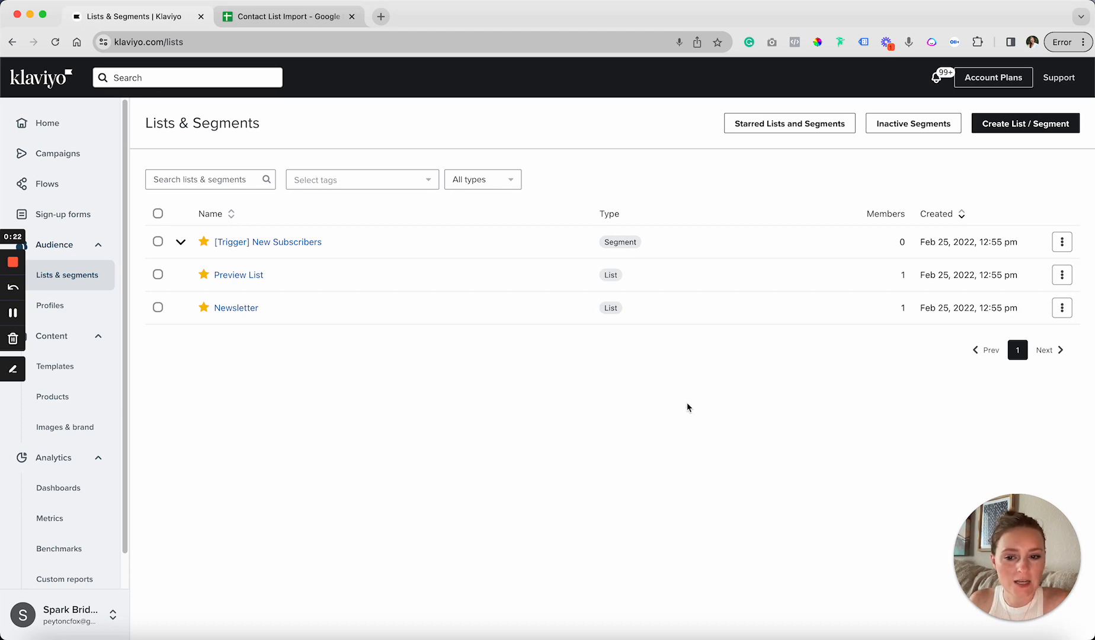
# Create a new contact list named "Test Import List"
pyautogui.click(1008, 126)
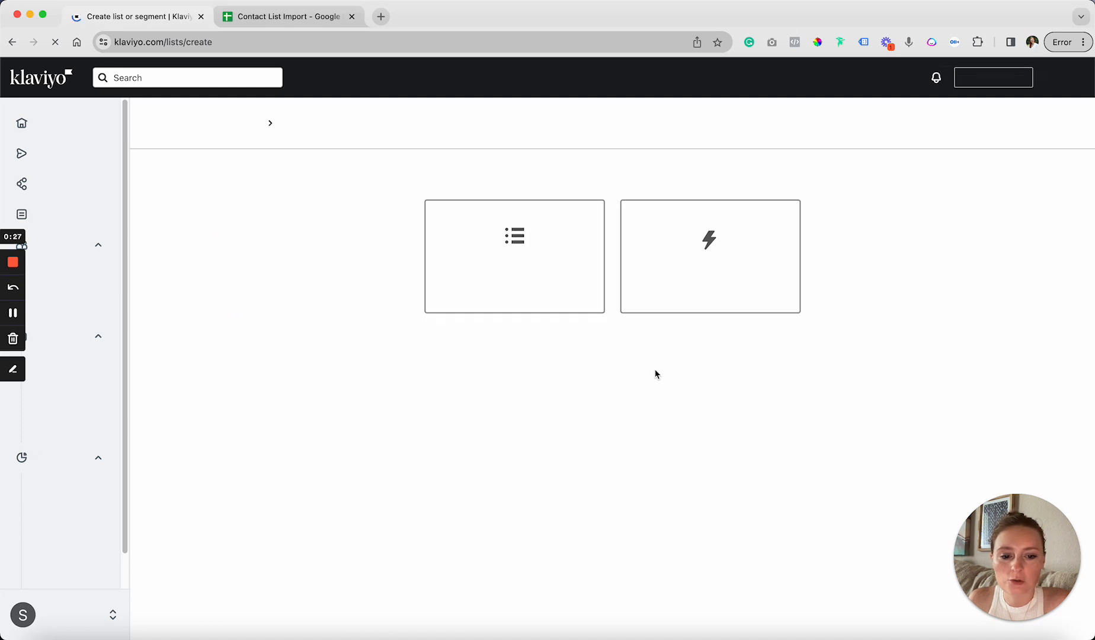
pyautogui.click(503, 259)
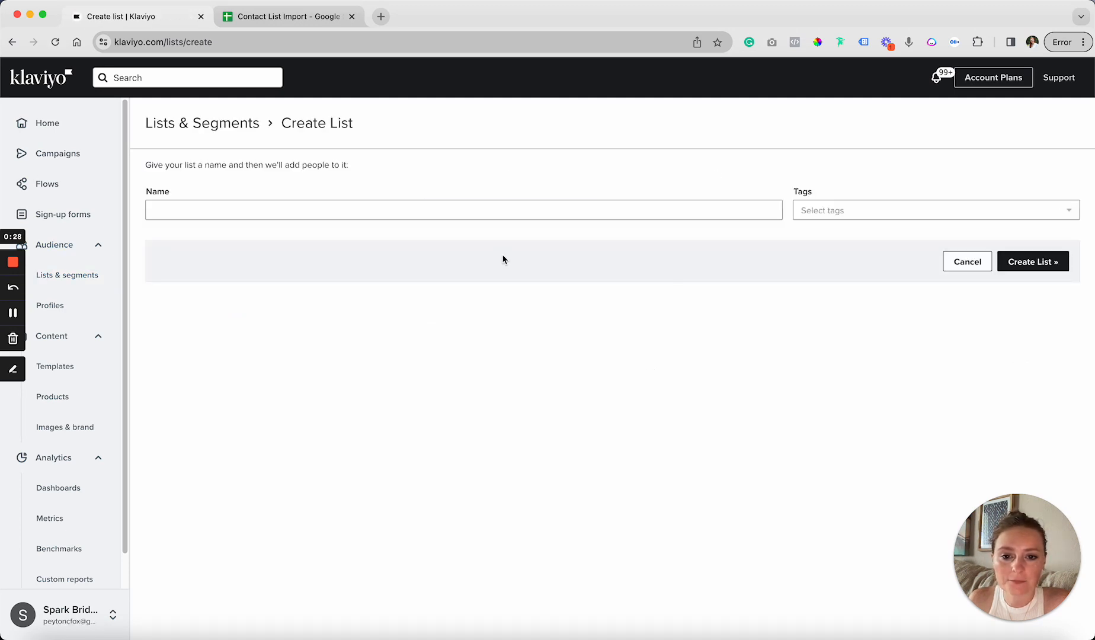
pyautogui.click(413, 215)
pyautogui.write('TEst')
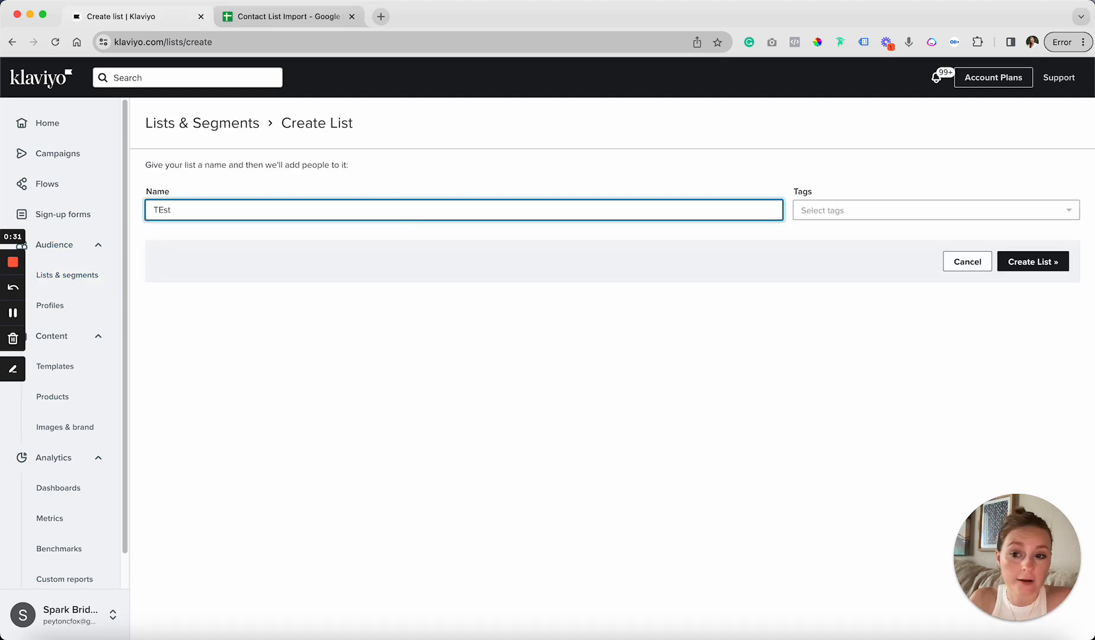
pyautogui.press('BackSpace')
pyautogui.press('BackSpace')
pyautogui.press('BackSpace')
pyautogui.write('est I')
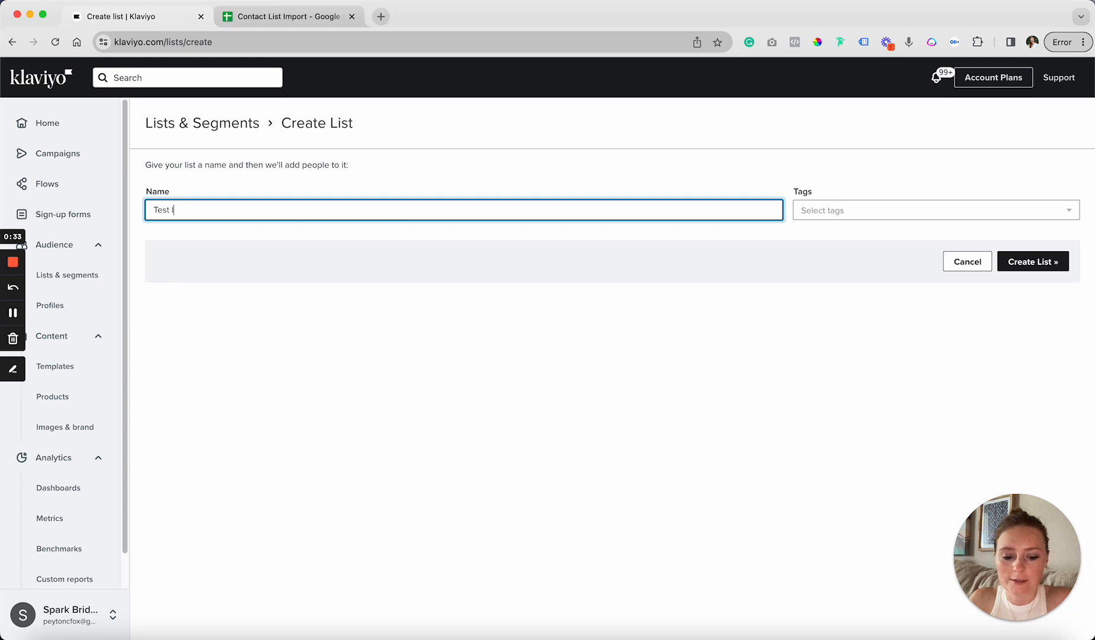
pyautogui.write('mport List')
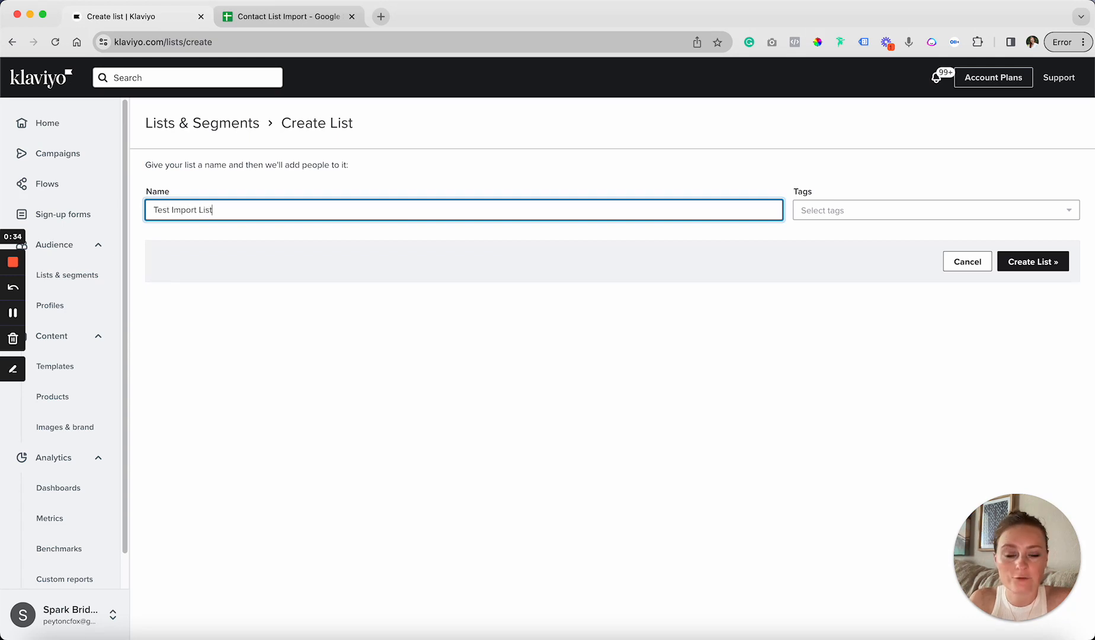
pyautogui.click(1044, 265)
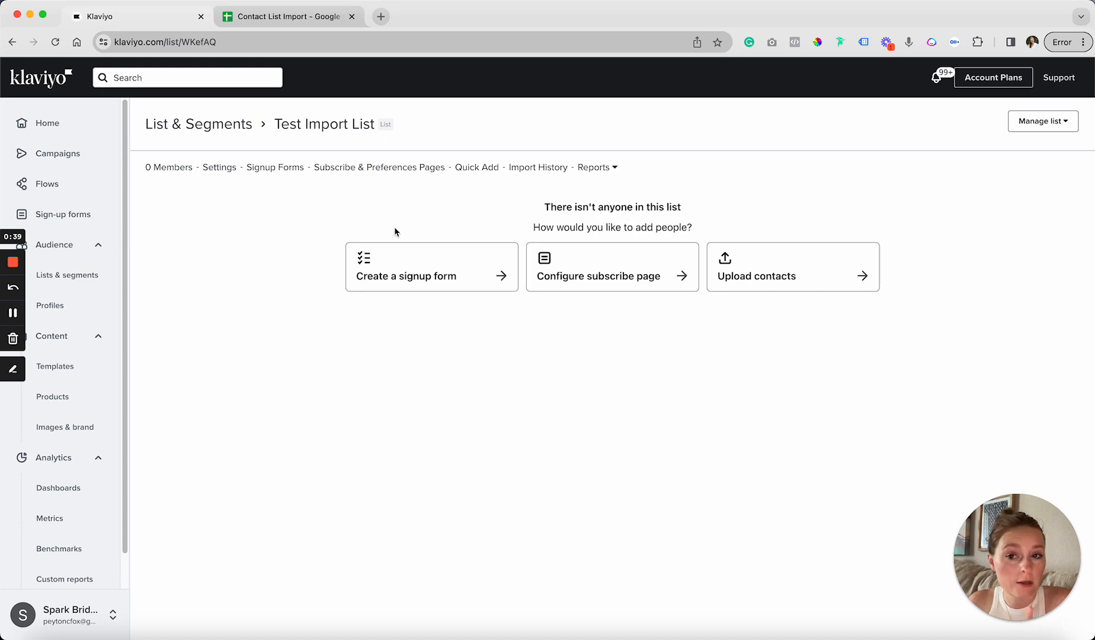
# Set the new list's opt-in process to Single opt-in and save the list settings
pyautogui.click(215, 173)
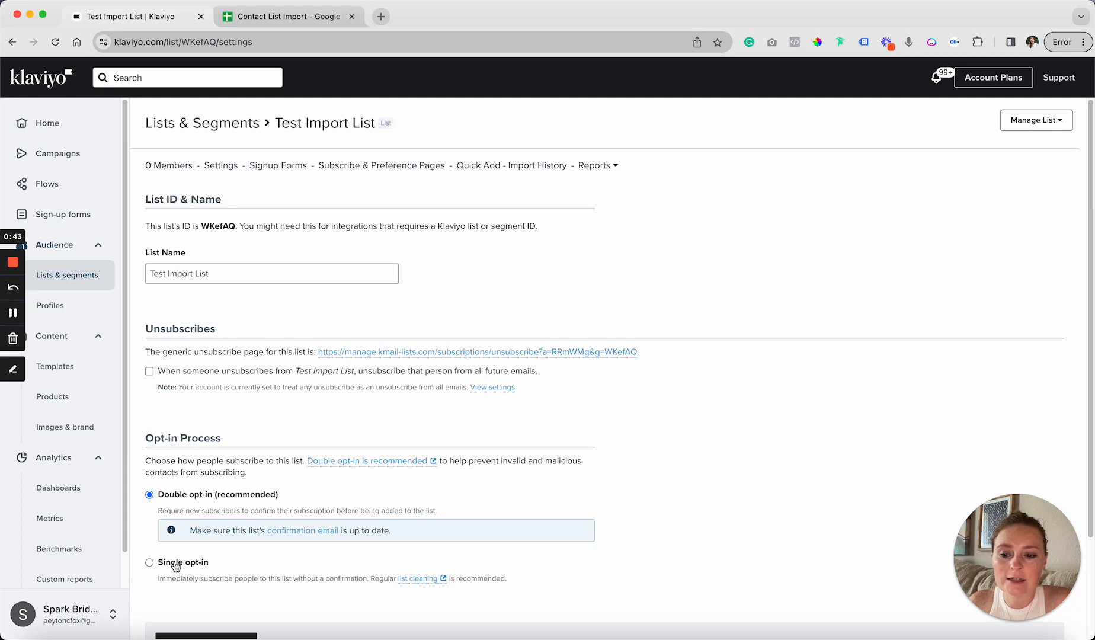
pyautogui.click(175, 566)
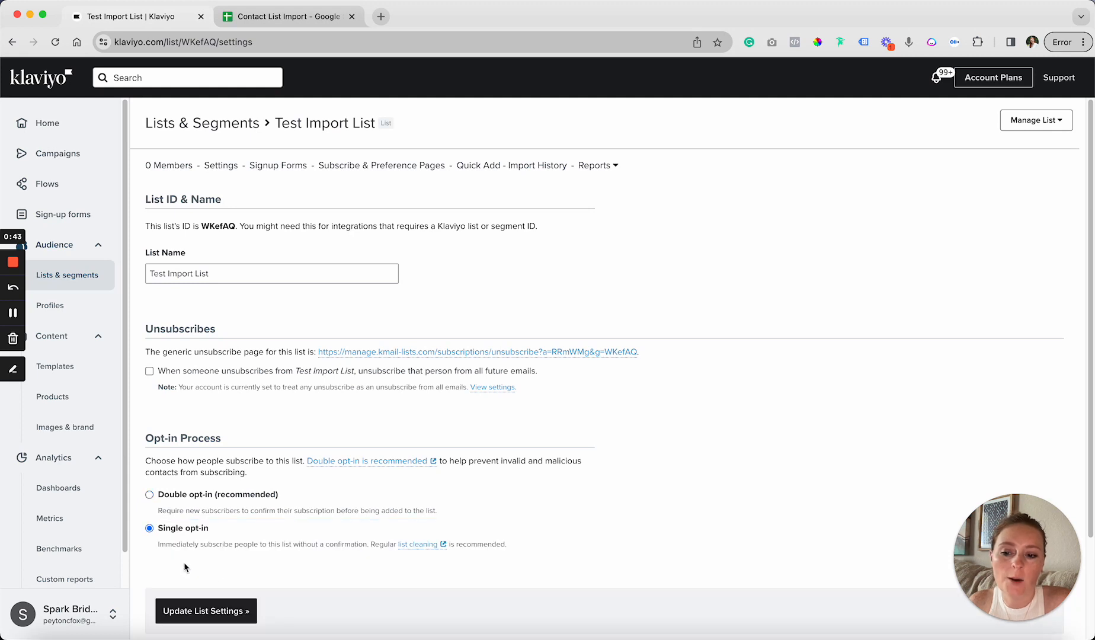
pyautogui.click(230, 613)
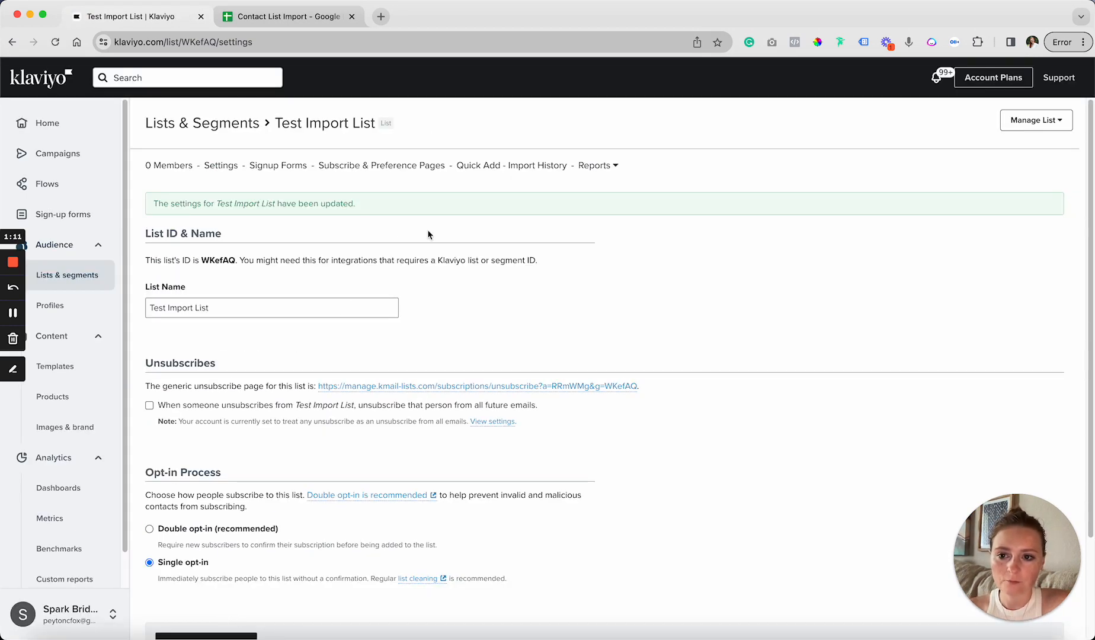
# Return to the list's members page and start a contact import into the list
pyautogui.click(168, 166)
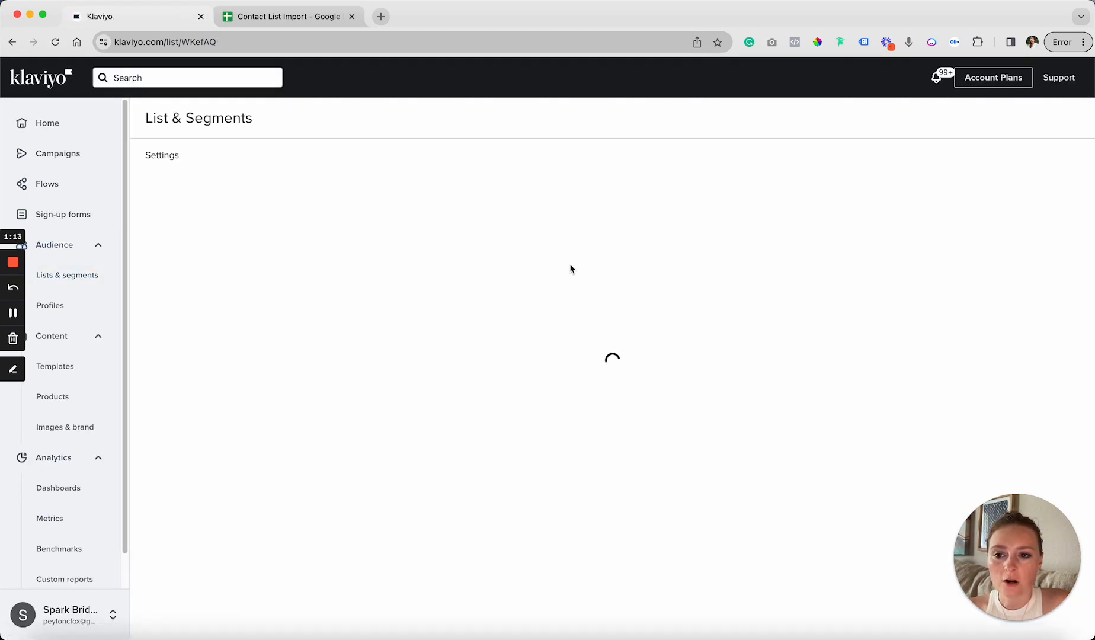
pyautogui.click(1043, 121)
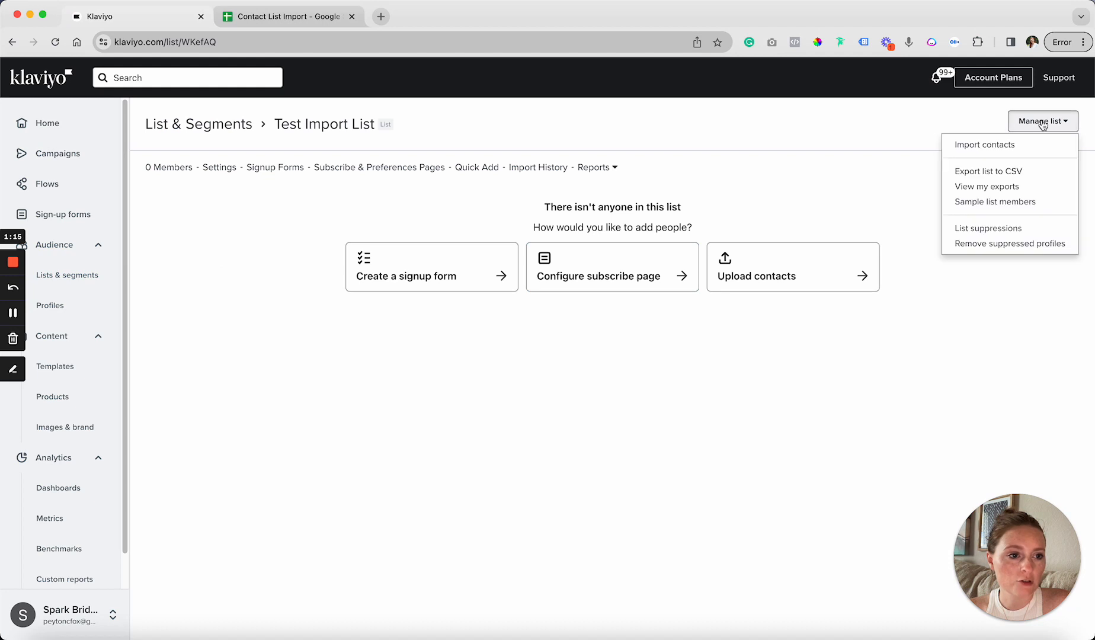
pyautogui.click(996, 151)
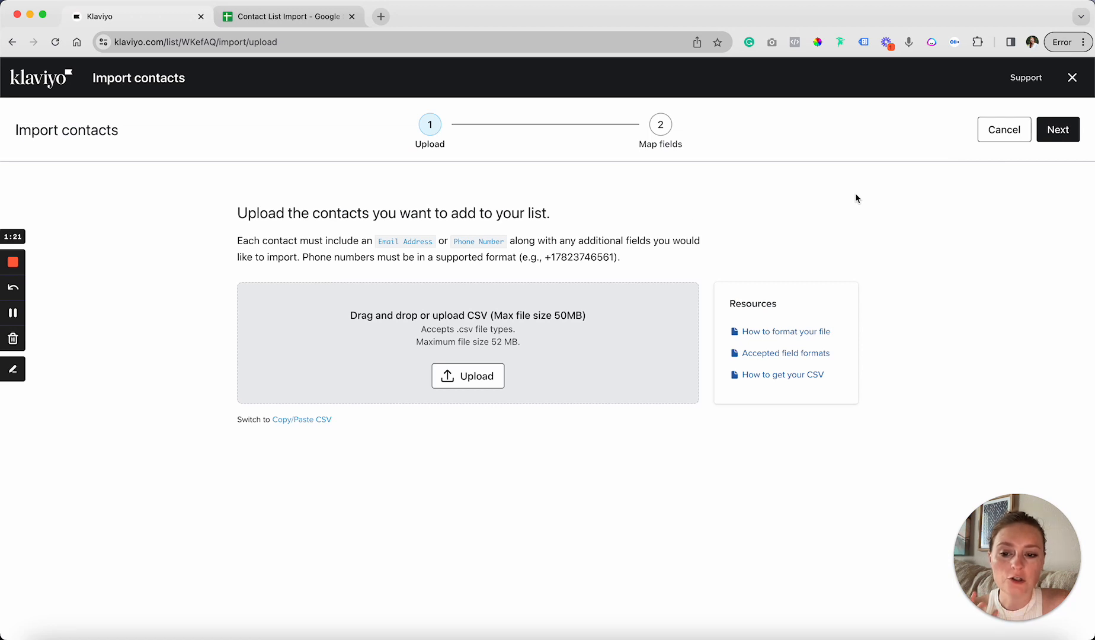
# Look at the copy/paste CSV entry with its sample rows and switch back to CSV file upload
pyautogui.click(305, 420)
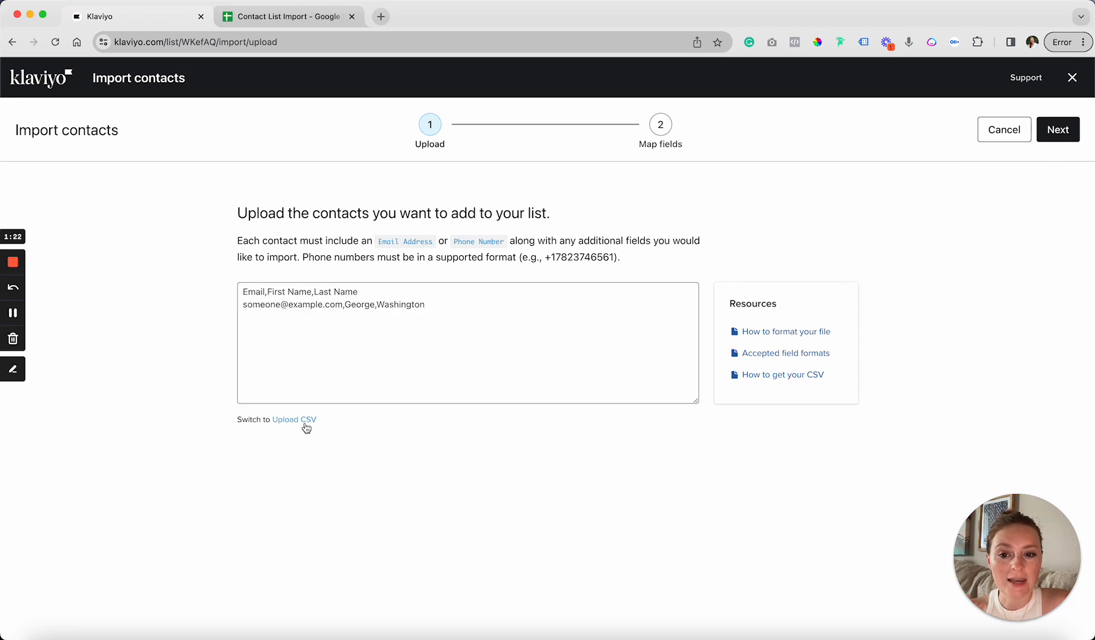
pyautogui.click(291, 314)
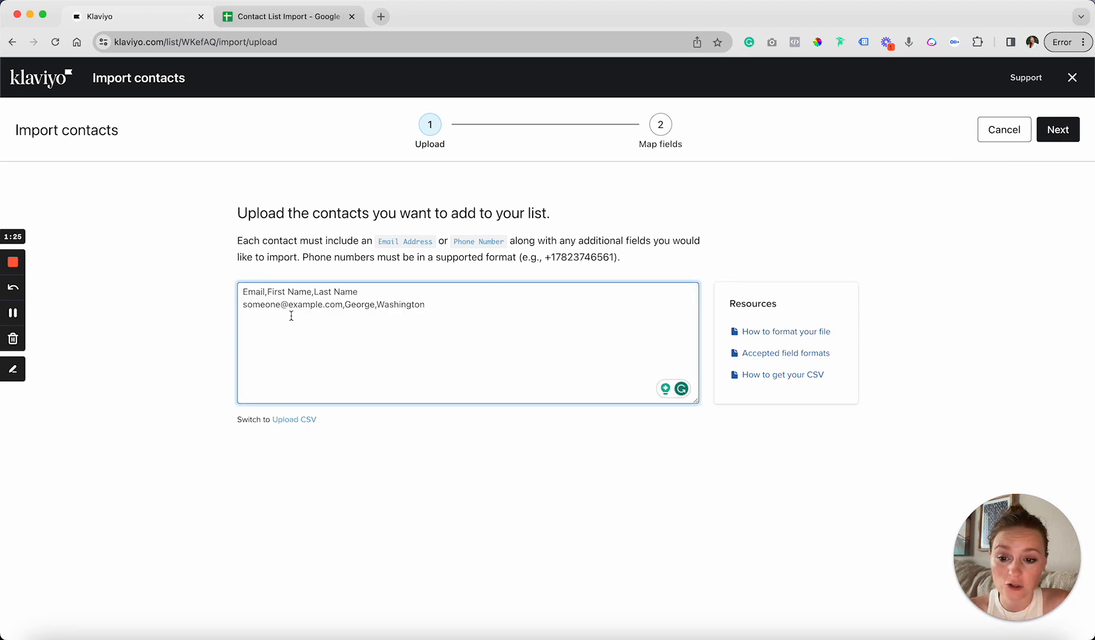
pyautogui.click(303, 421)
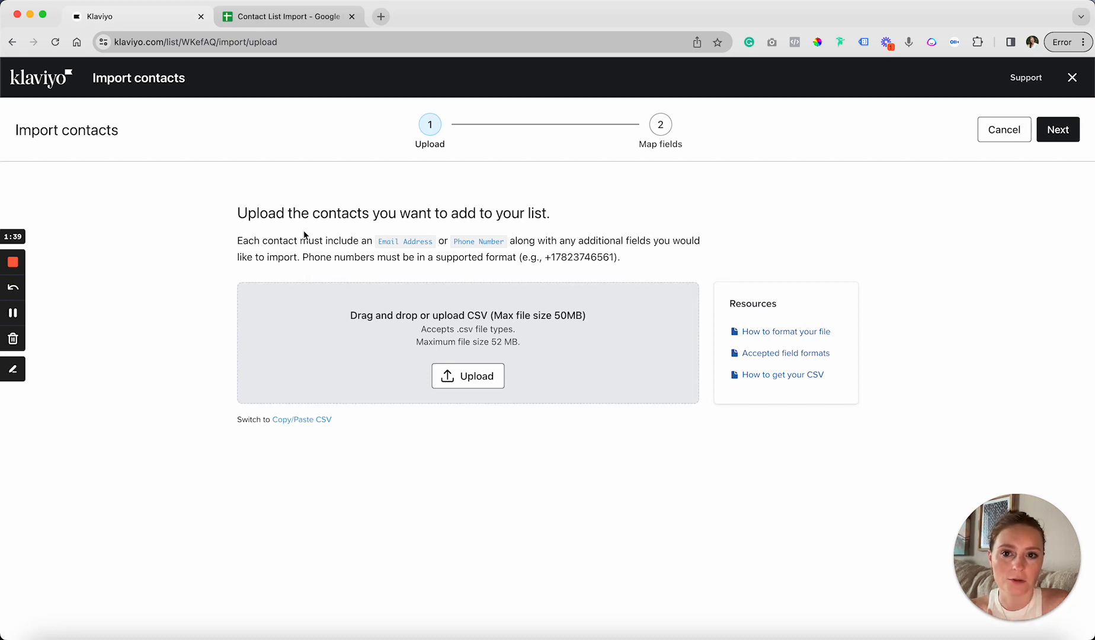
# Switch to the Contact List Import spreadsheet in Google Sheets and insert an empty row above the first contact
pyautogui.click(291, 22)
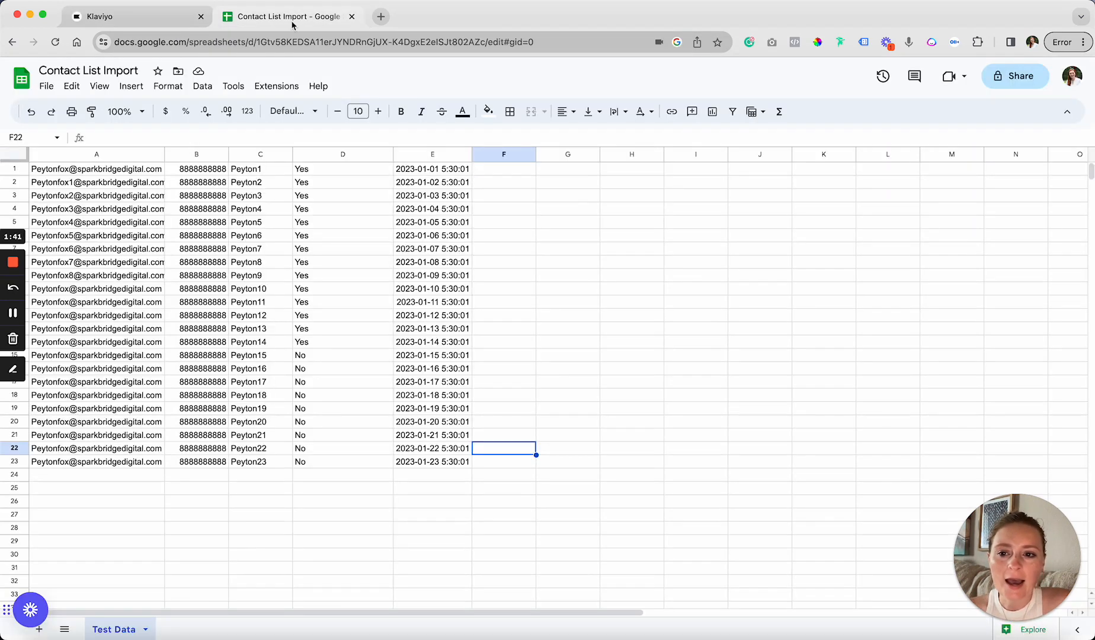
pyautogui.click(238, 496)
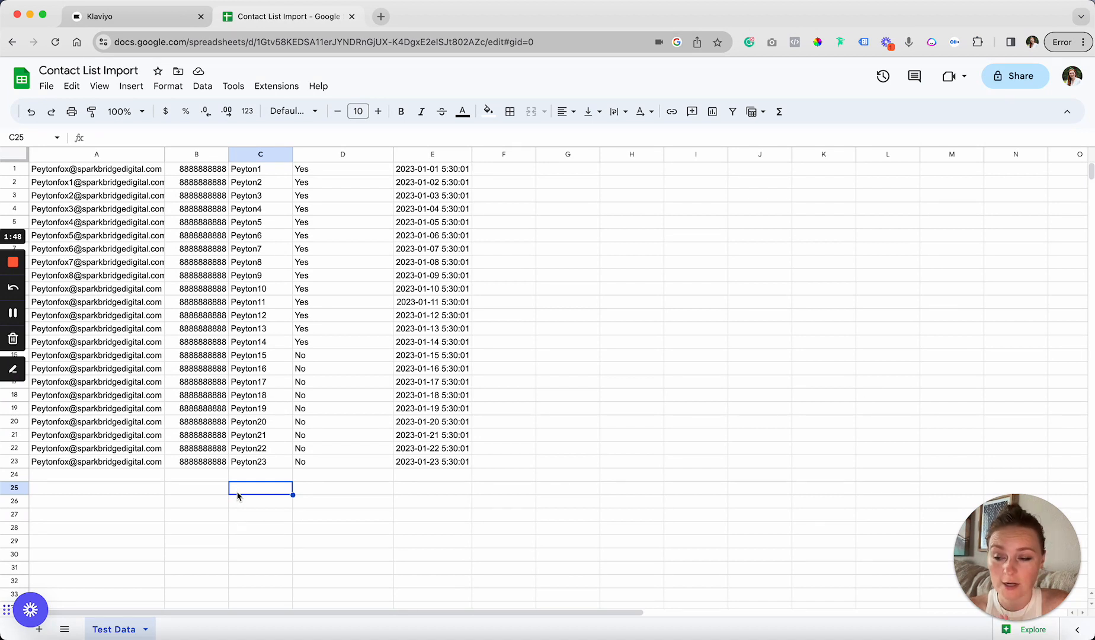
pyautogui.click(13, 168)
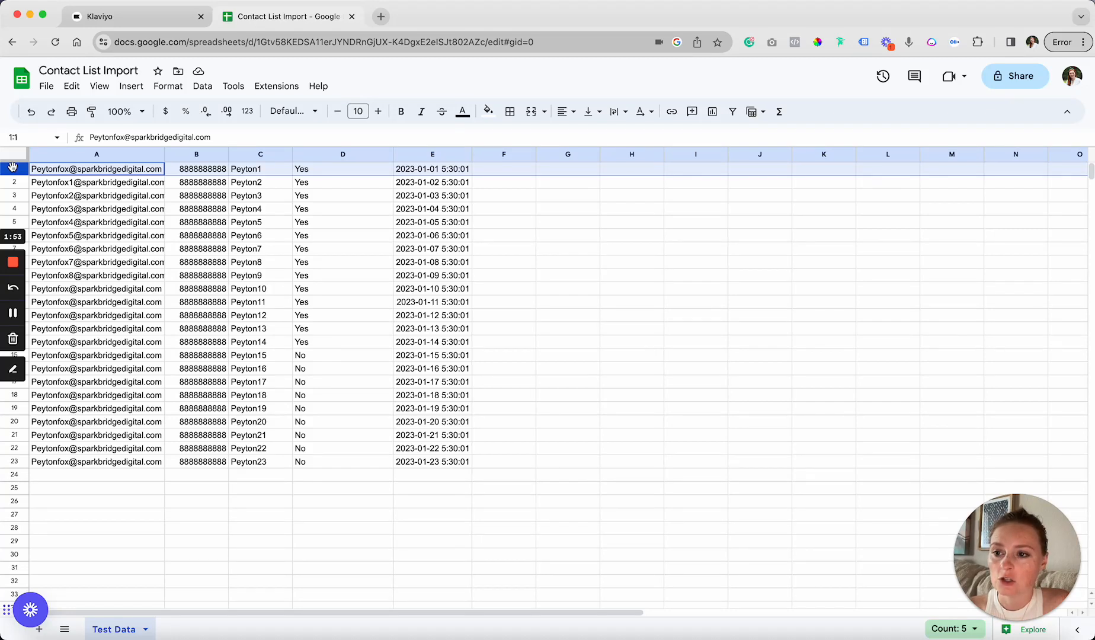
pyautogui.rightClick(12, 167)
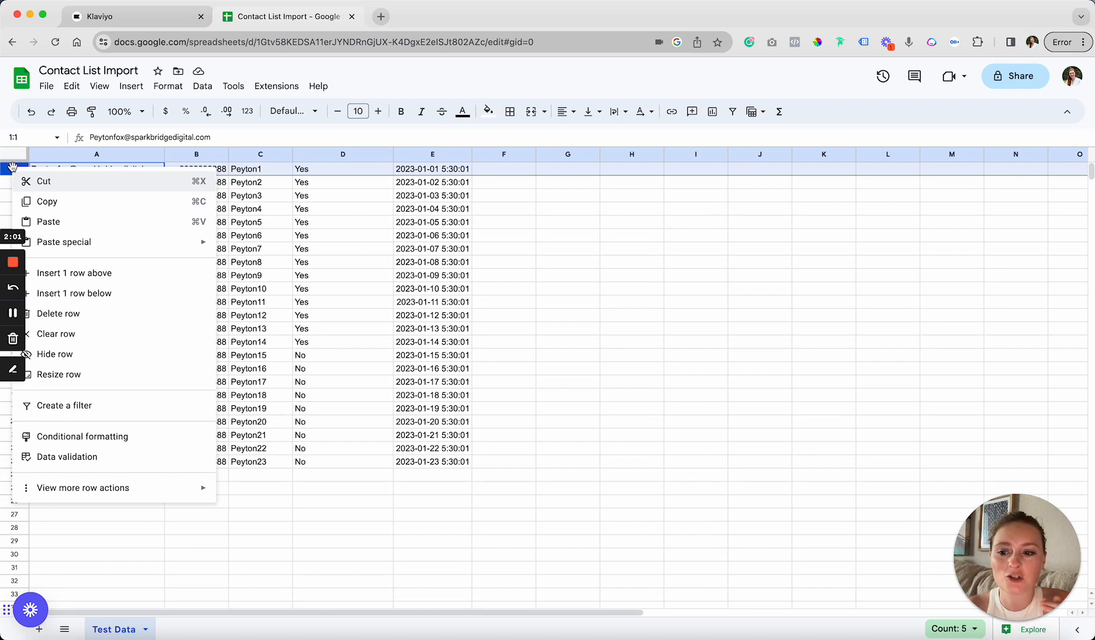
pyautogui.click(121, 277)
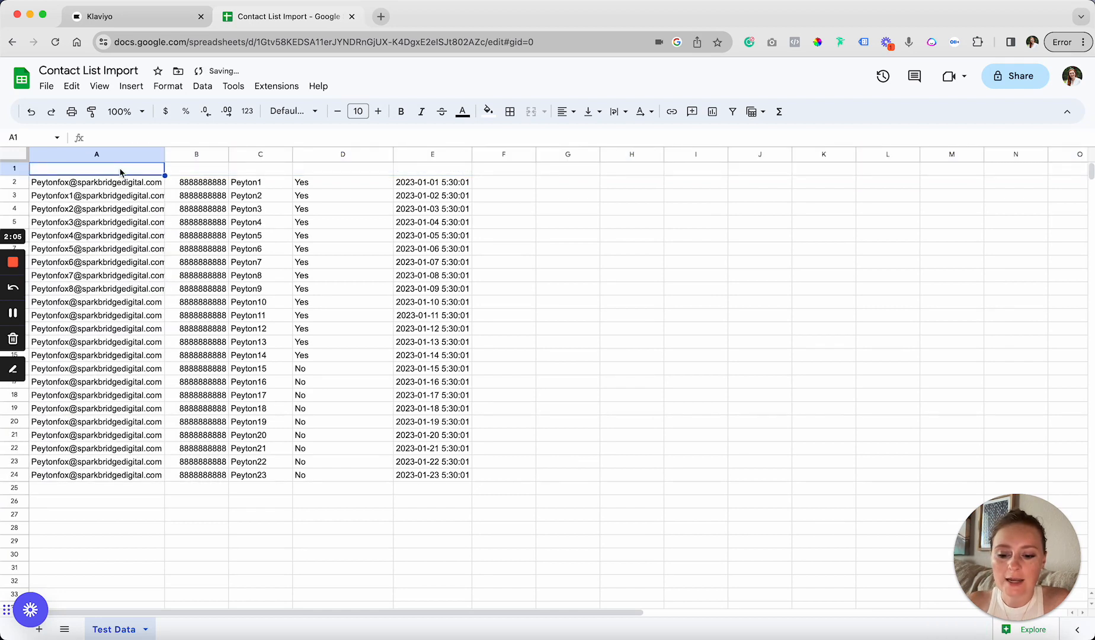
# Enter the column headers Email, Phone and First Name in cells A1 to C1
pyautogui.write('Email')
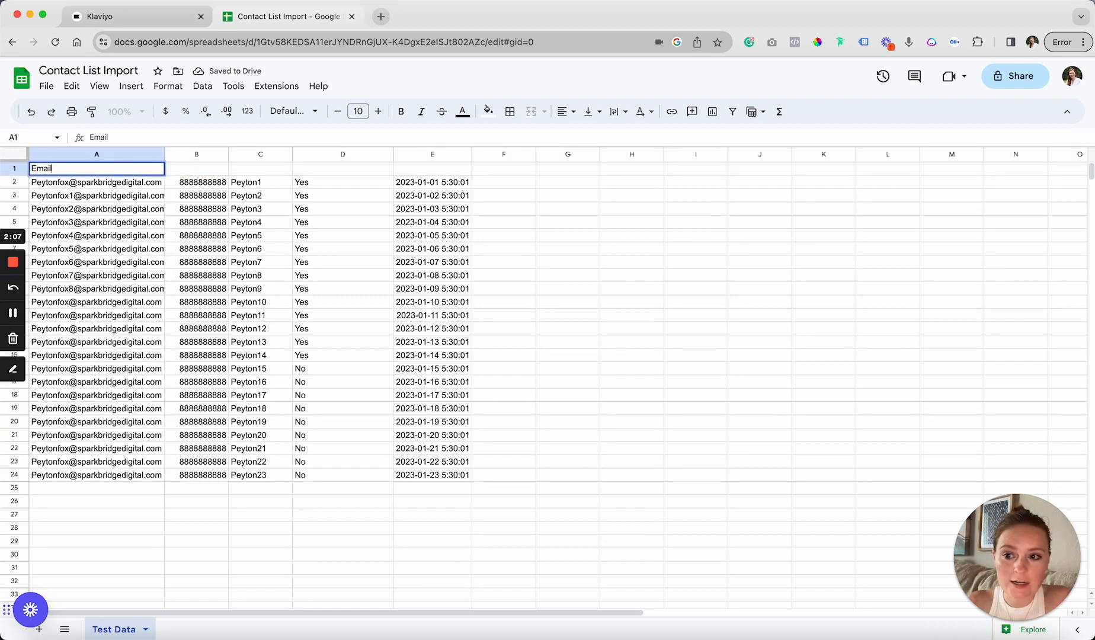
pyautogui.press('Tab')
pyautogui.write('Phone')
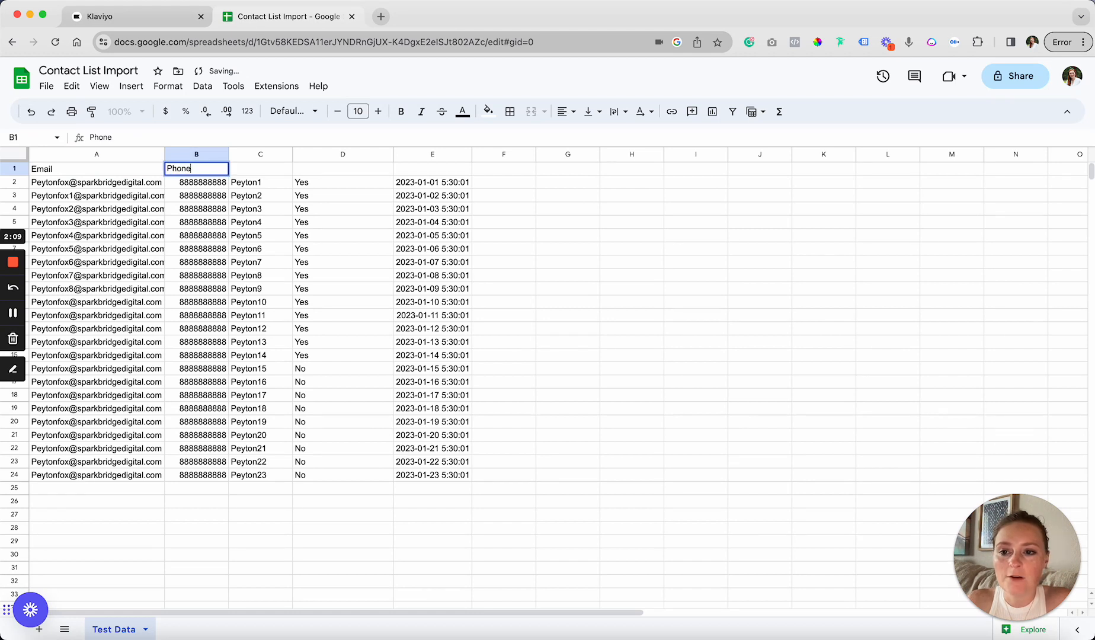
pyautogui.press('Tab')
pyautogui.write('First Name')
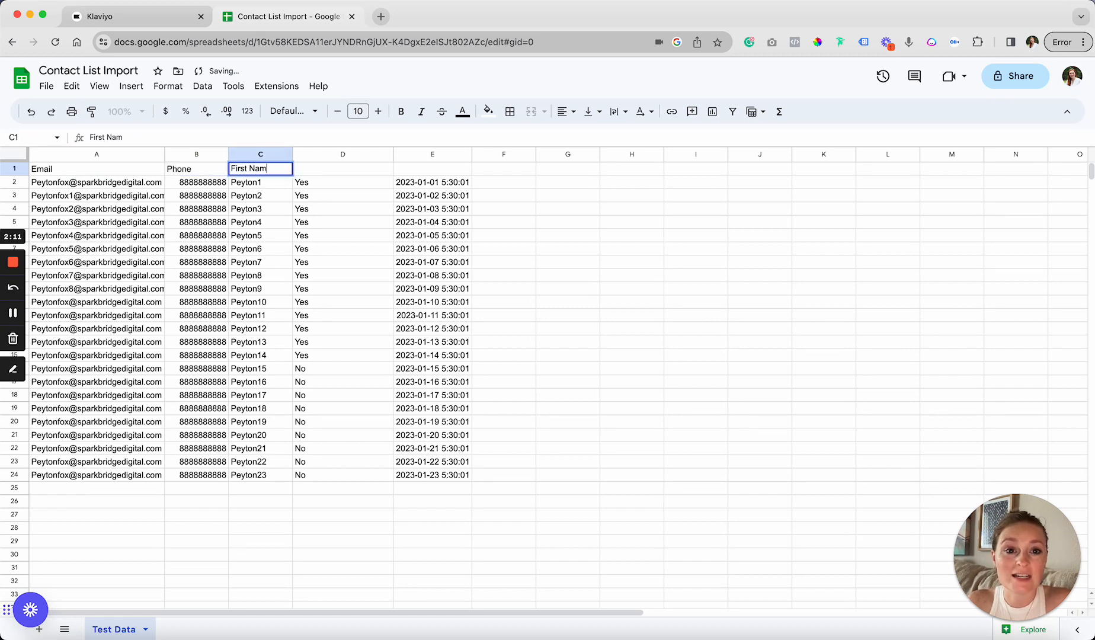
pyautogui.press('Tab')
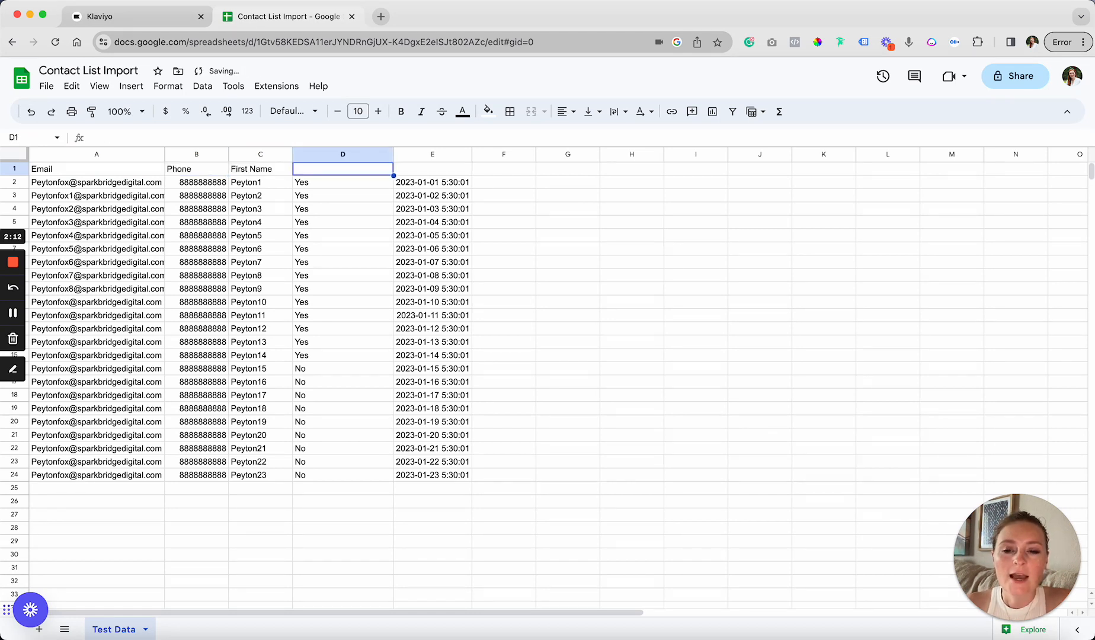
# Enter the header "SMS Consent" above the date and time column in cell E1
pyautogui.press('Tab')
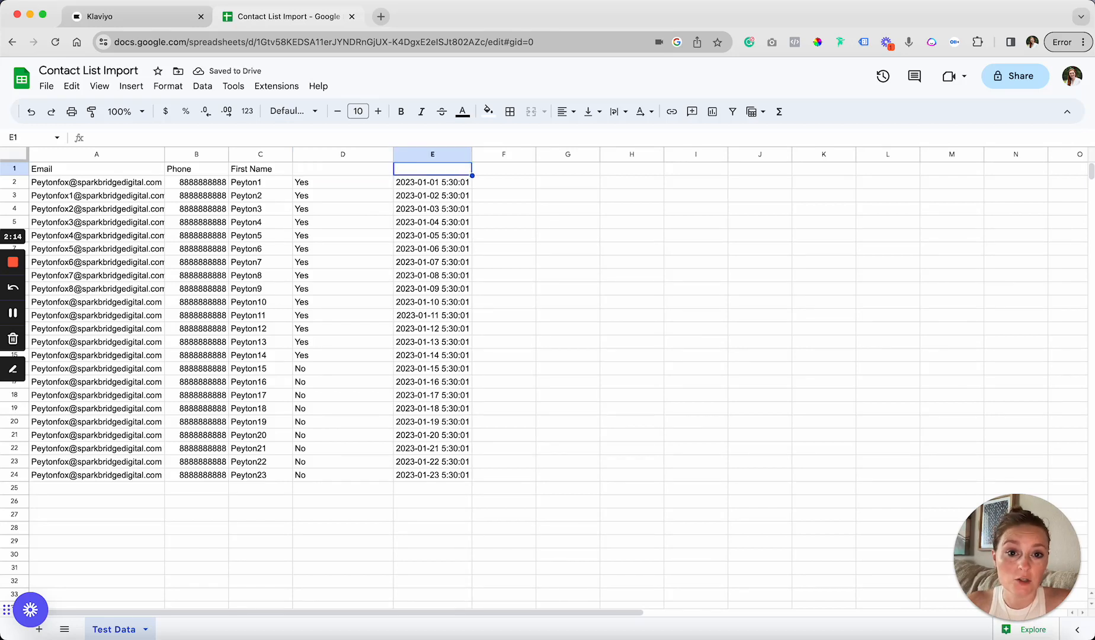
pyautogui.write('SMS Consent')
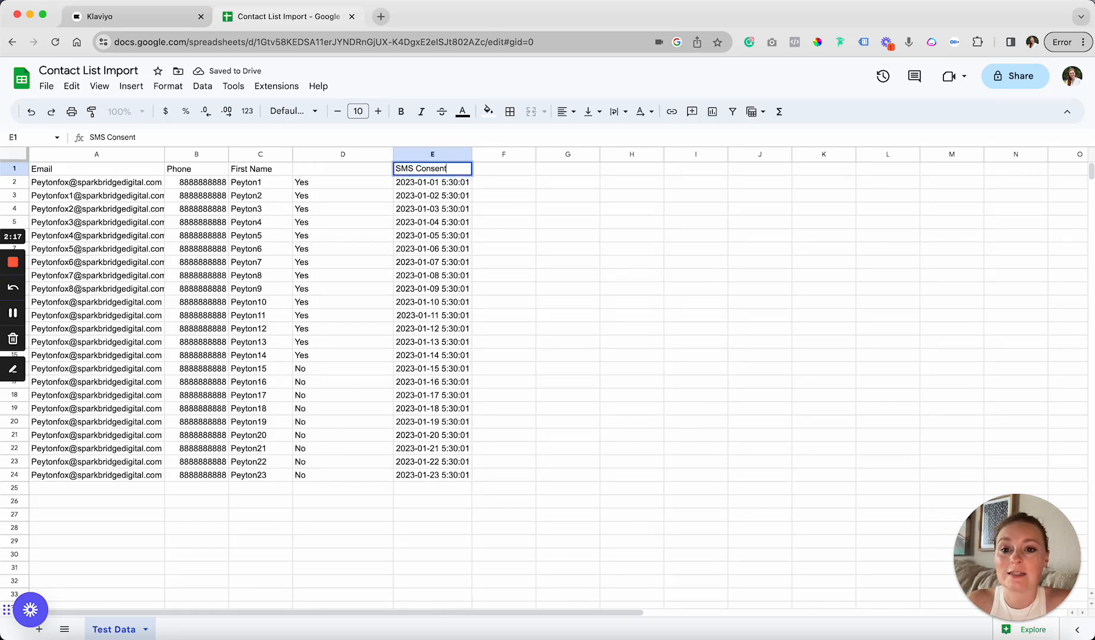
pyautogui.hotkey('shift', 'Tab')
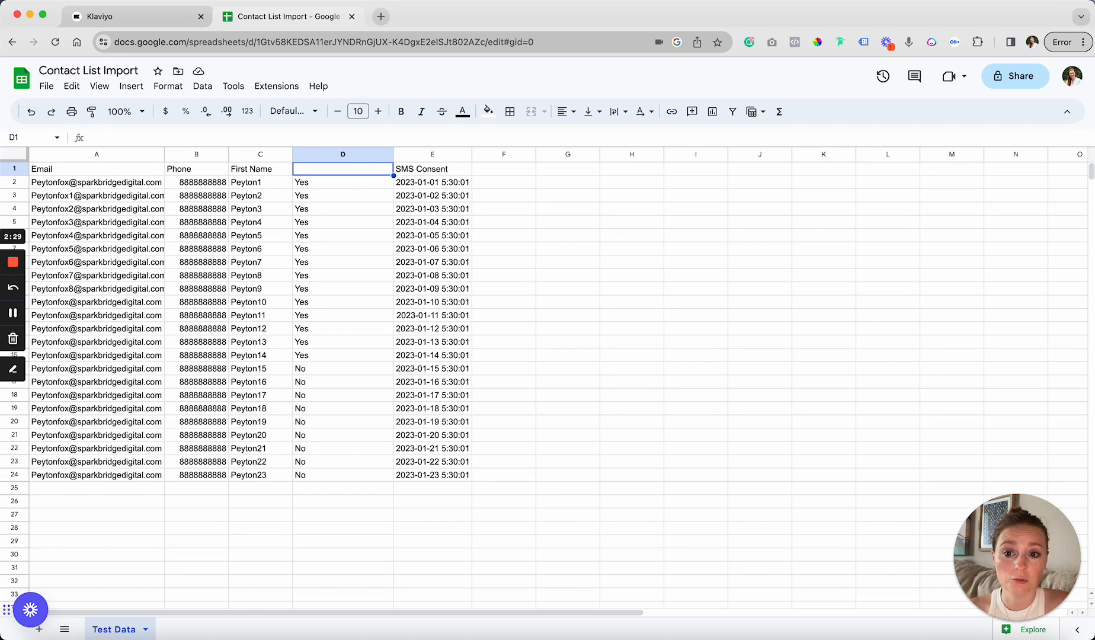
# Enter the header "Do you like the color pink?" above the Yes/No column in cell D1
pyautogui.write('Do')
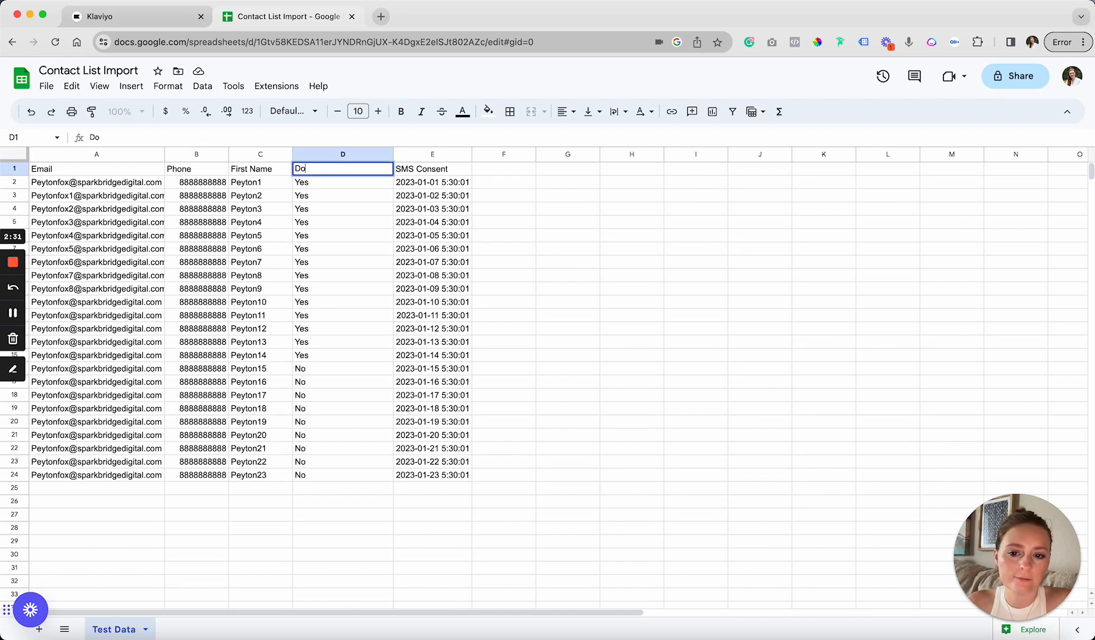
pyautogui.write(' you li')
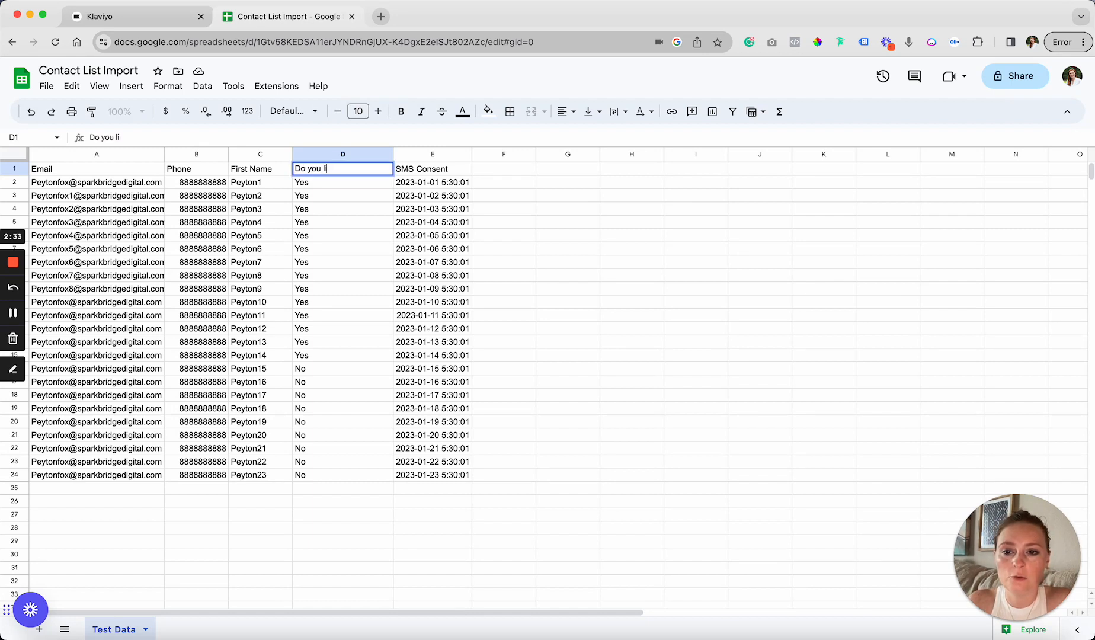
pyautogui.write('ke the color pi')
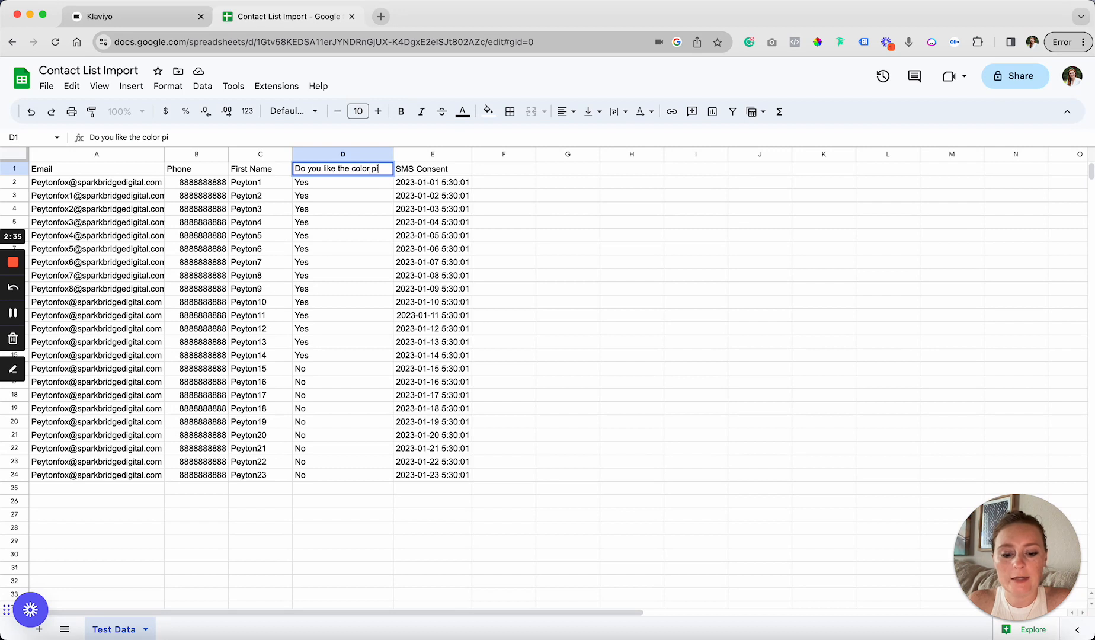
pyautogui.write('nk?')
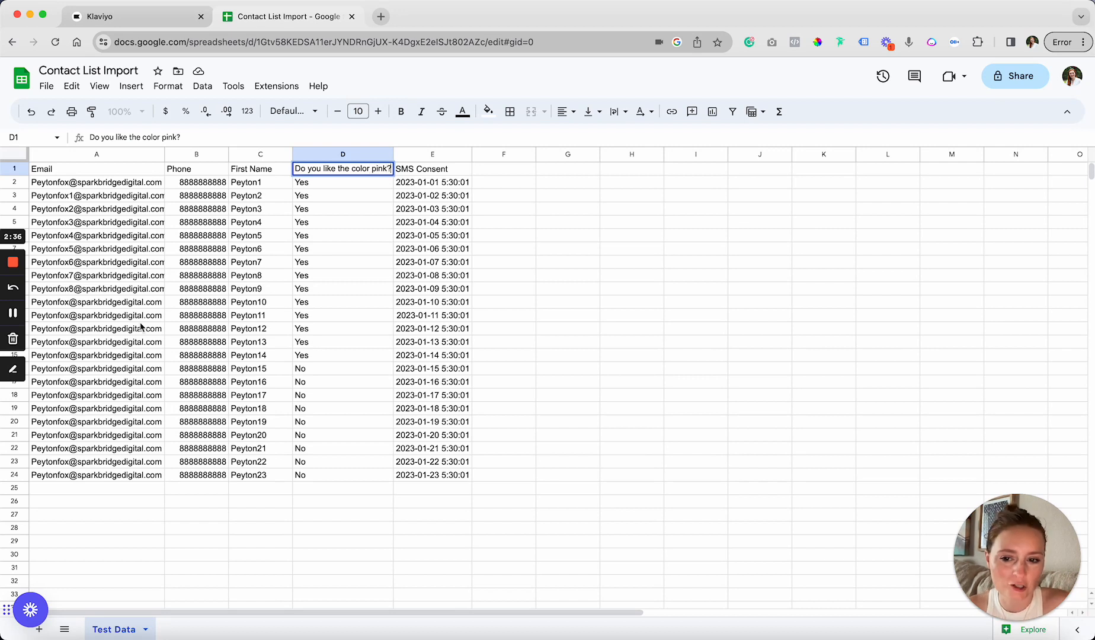
pyautogui.click(309, 396)
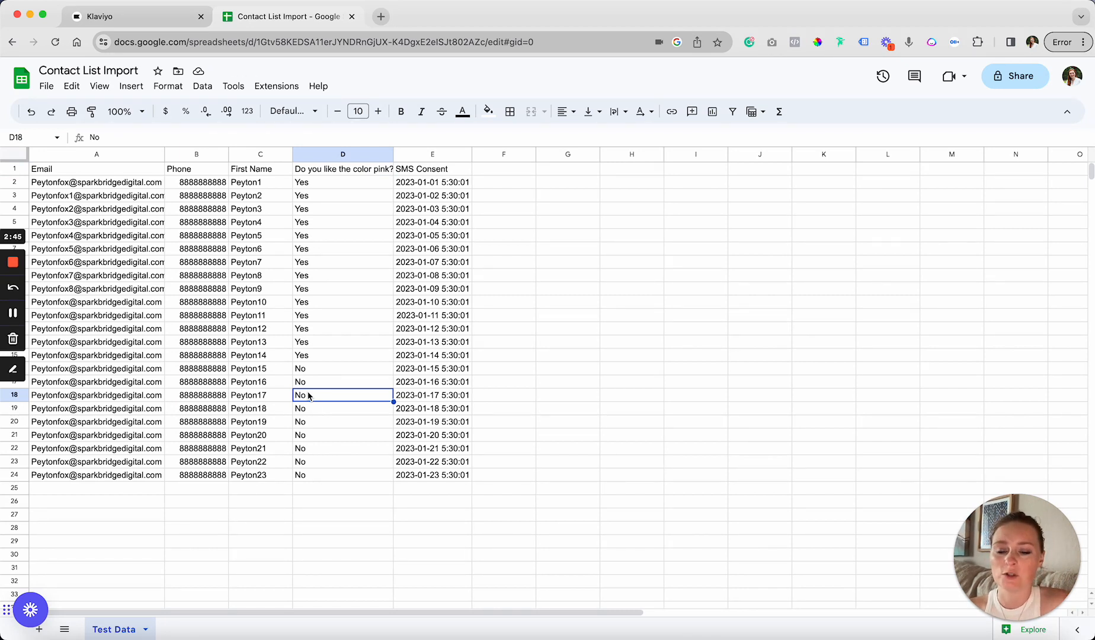
# Examine the phone numbers and the date and time format of the SMS Consent entries
pyautogui.click(446, 187)
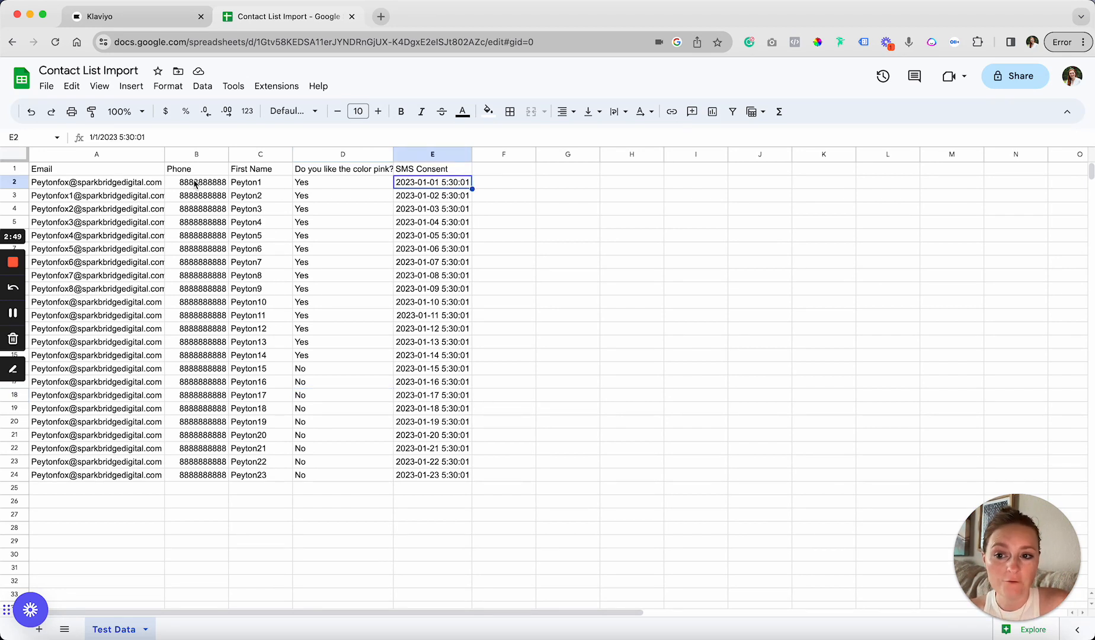
pyautogui.moveTo(195, 183); pyautogui.dragTo(205, 237)
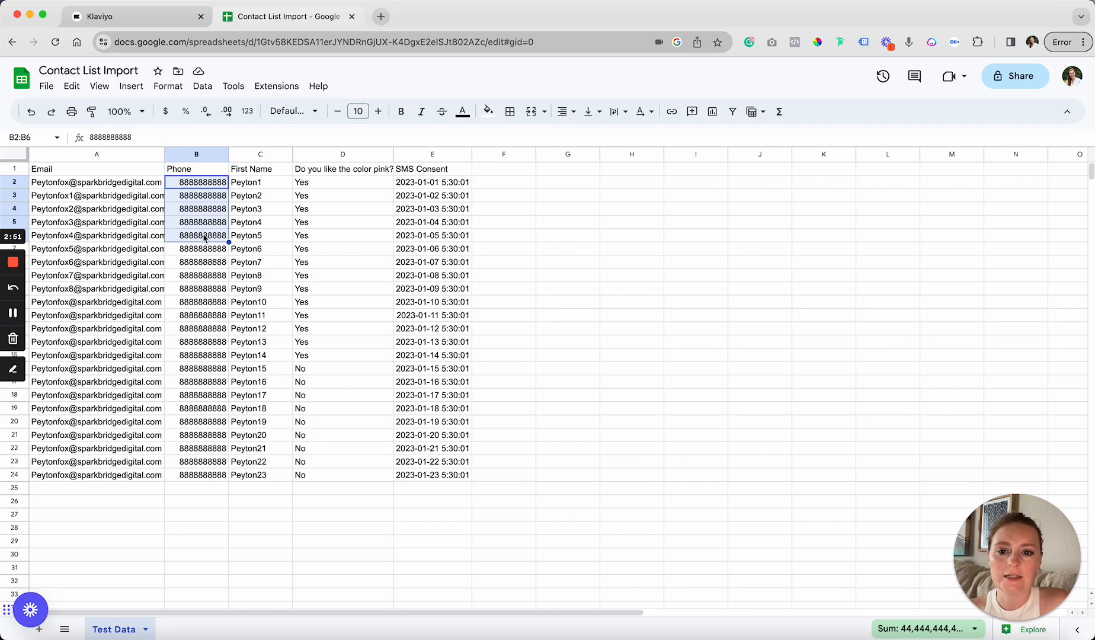
pyautogui.click(463, 211)
pyautogui.click(455, 187)
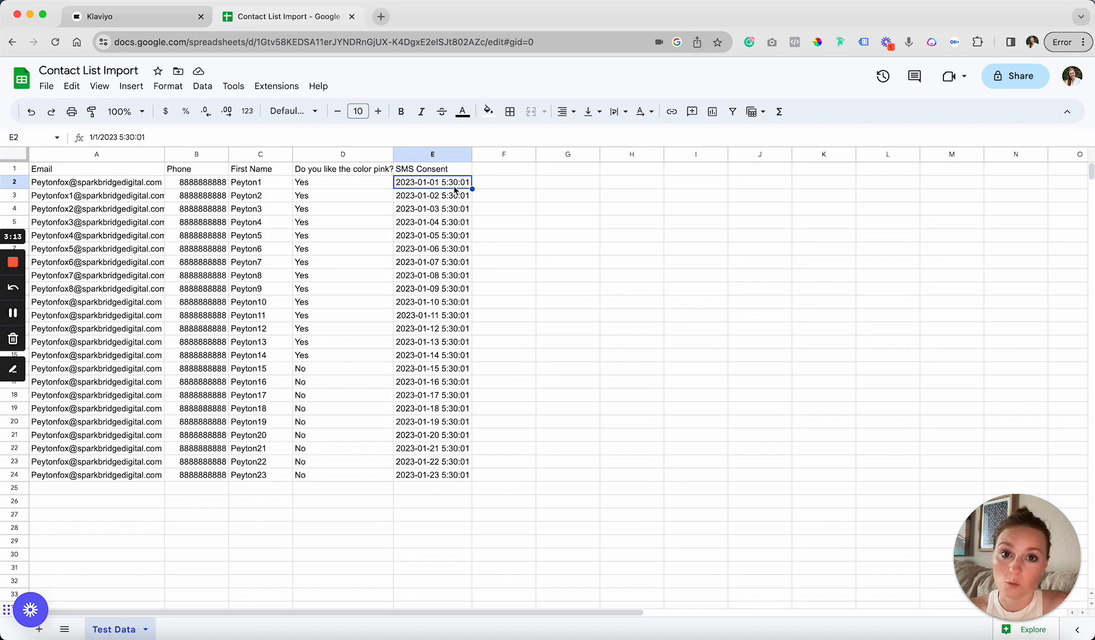
pyautogui.click(434, 398)
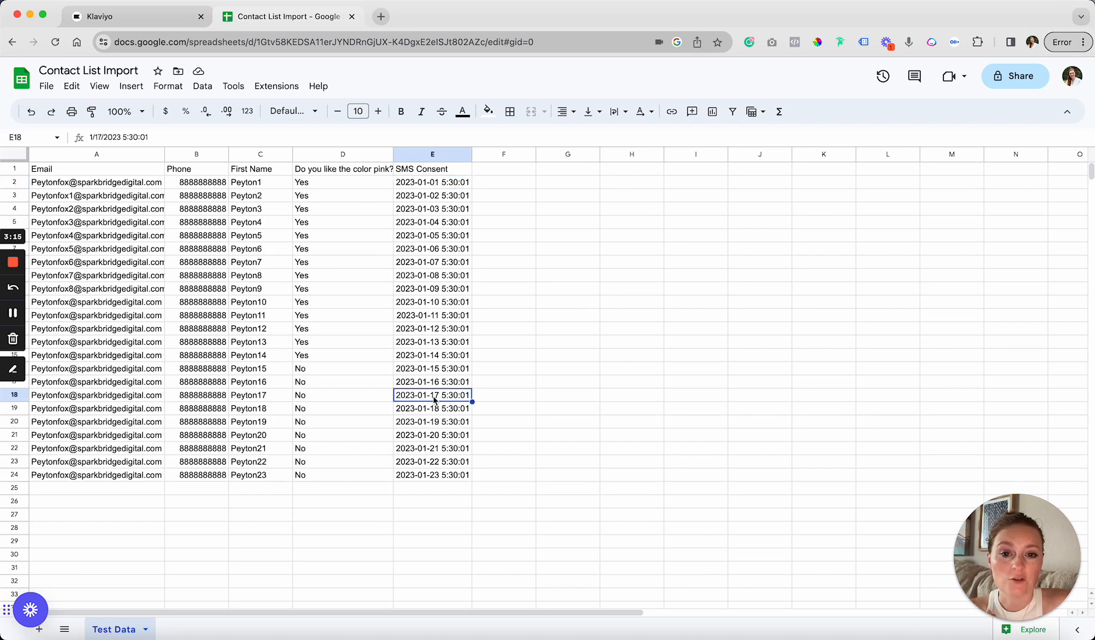
pyautogui.click(445, 502)
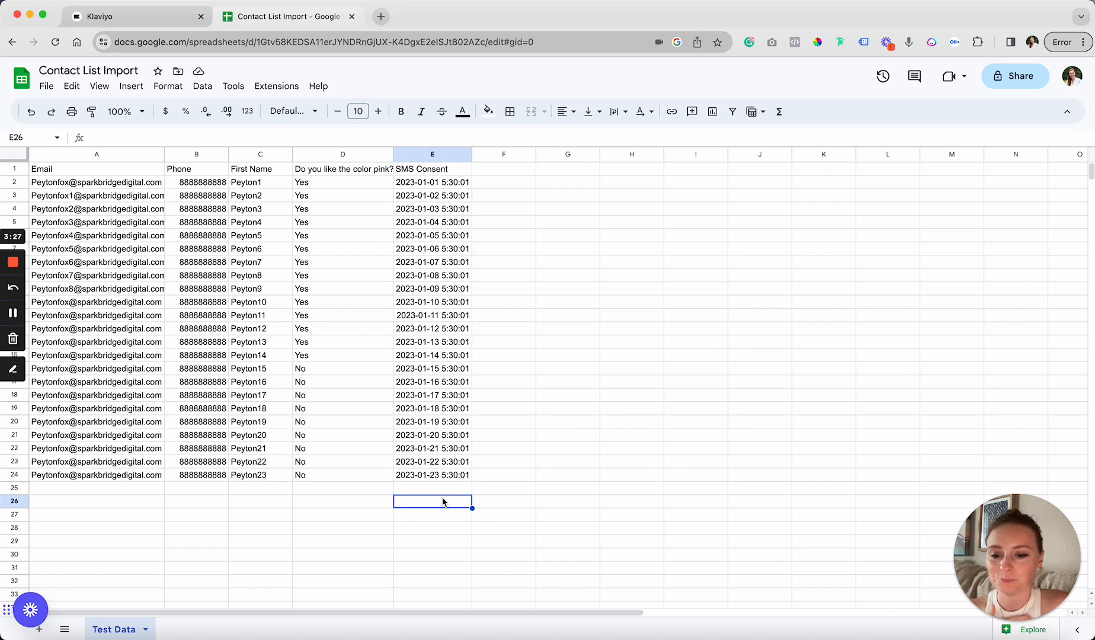
pyautogui.click(381, 504)
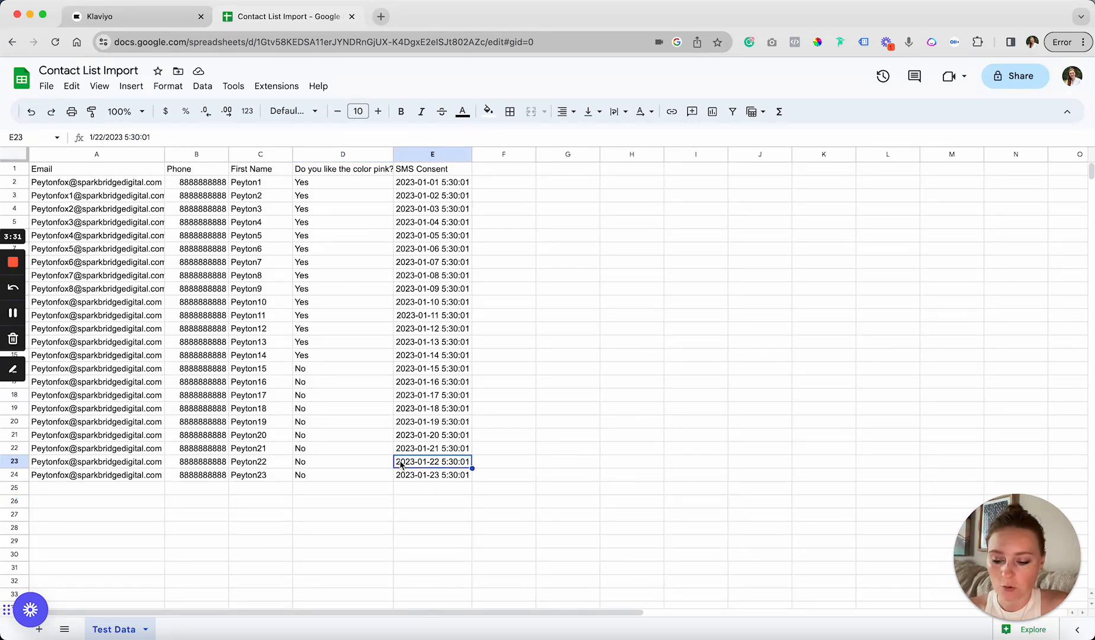
# Look up the Comma Separated Values (.csv) download option for the contact spreadsheet, without downloading it
pyautogui.click(46, 85)
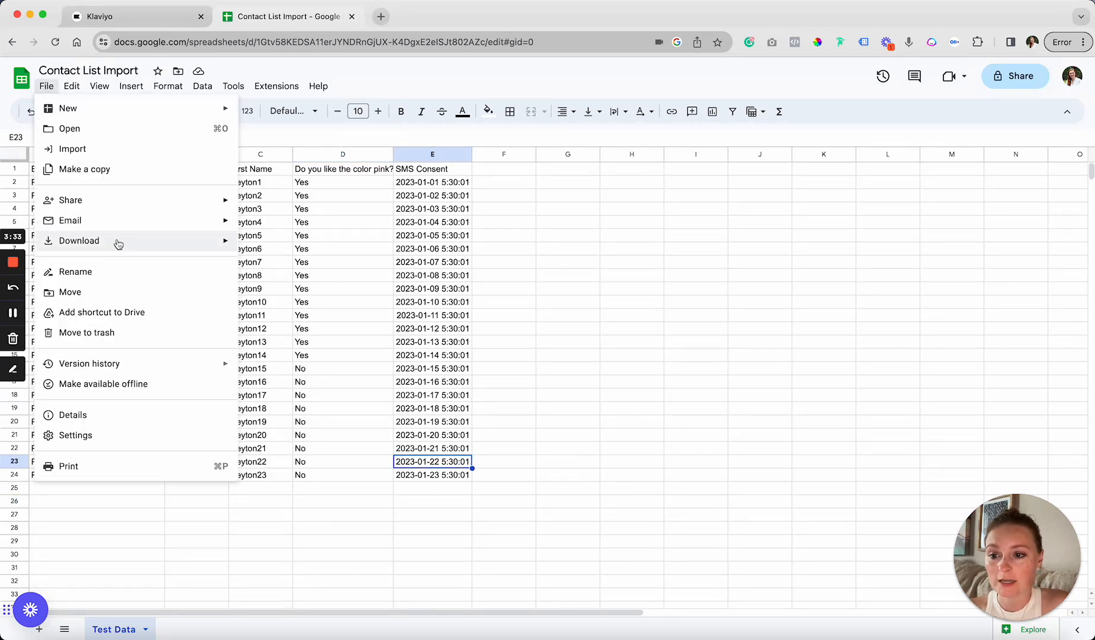
pyautogui.moveTo(156, 239)
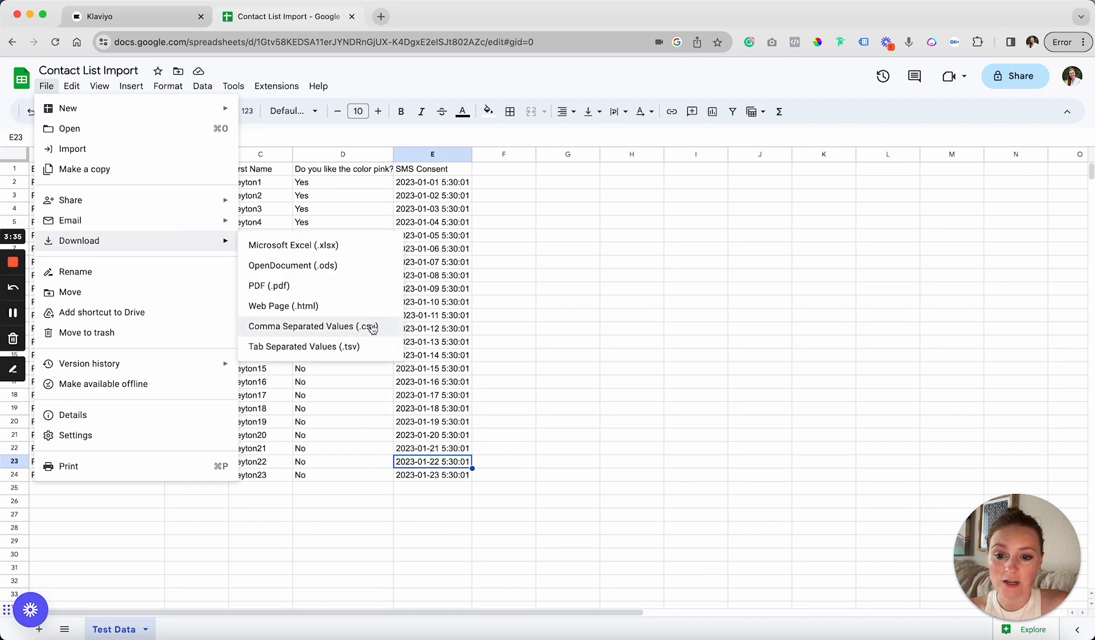
pyautogui.click(466, 448)
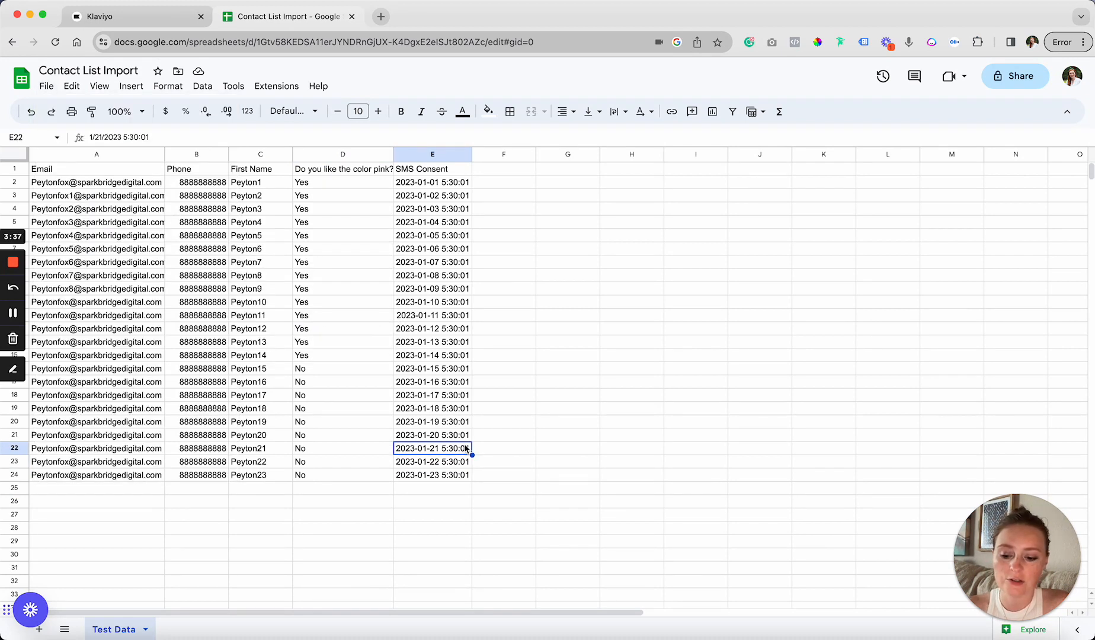
# Copy the whole contact table, cells A1 to E24, including the header row
pyautogui.press('super+a')
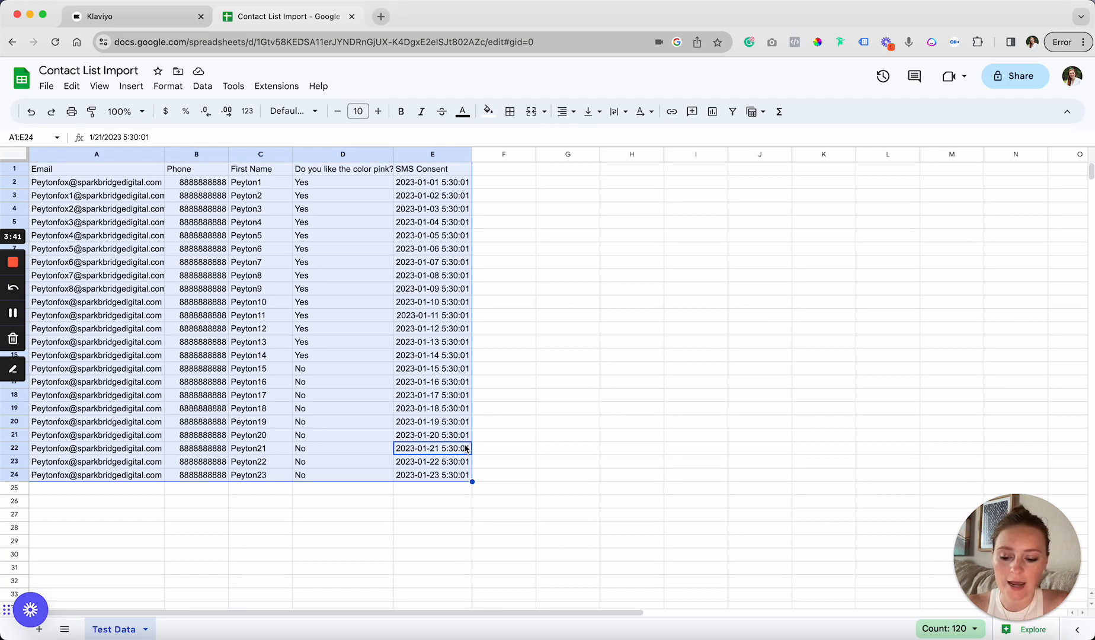
pyautogui.press('super+c')
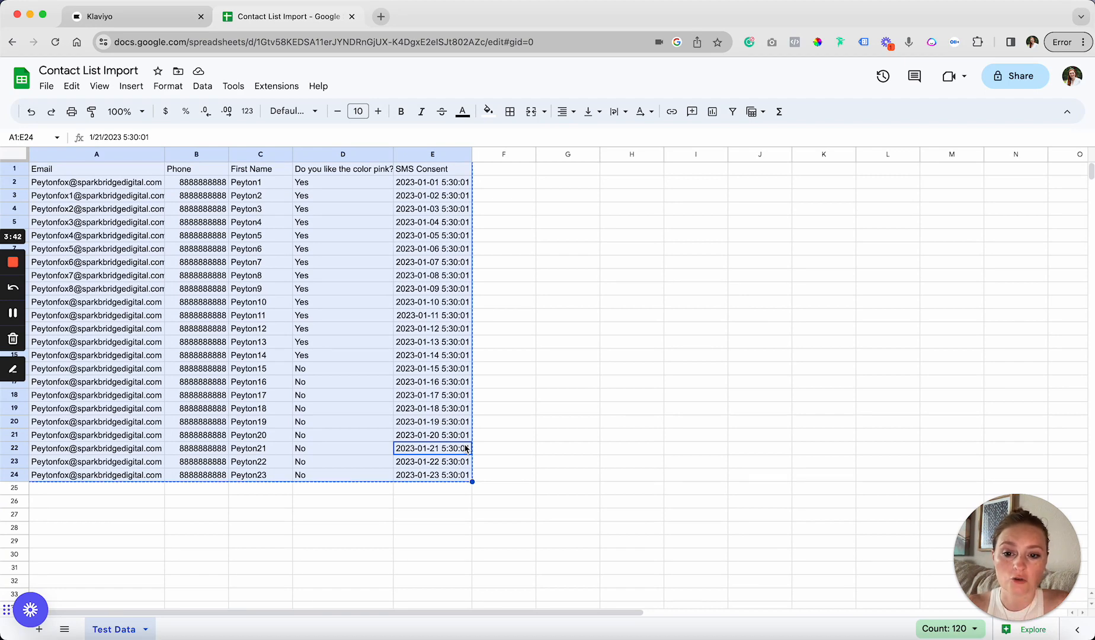
pyautogui.click(509, 449)
# Switch to the Klaviyo import page, paste the copied contacts as Copy/Paste CSV data and continue to field mapping
pyautogui.click(150, 14)
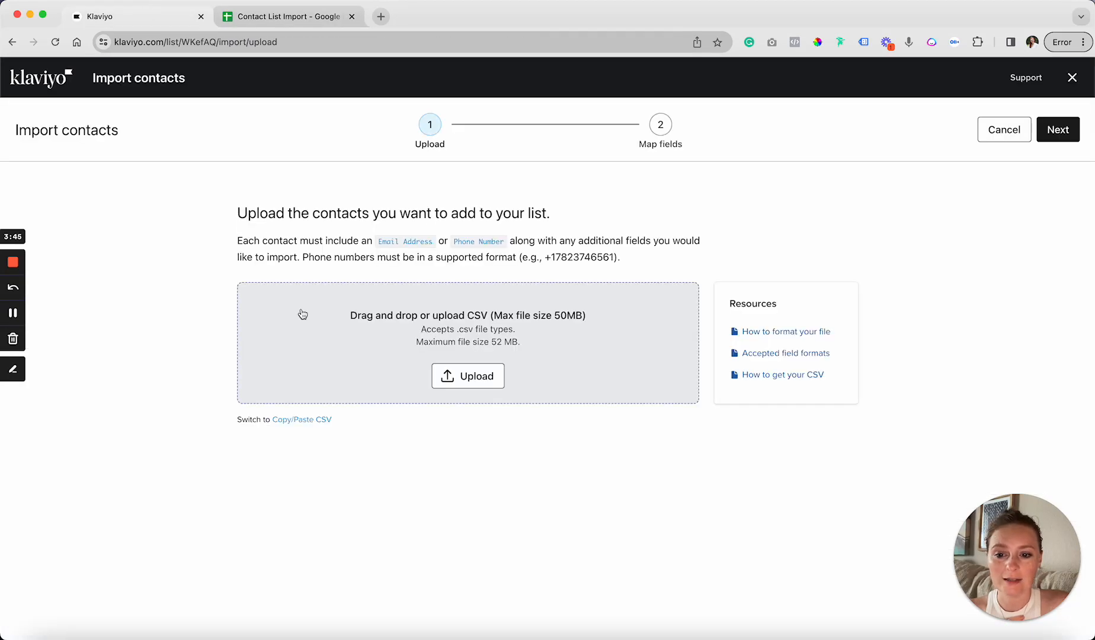
pyautogui.click(303, 422)
pyautogui.click(354, 339)
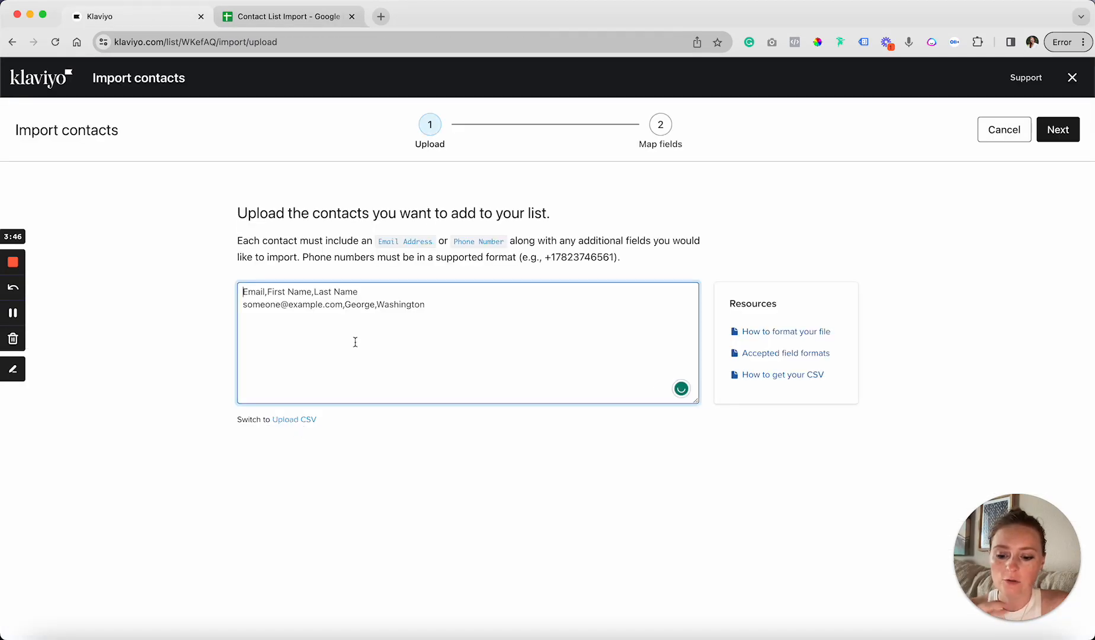
pyautogui.press('super+v')
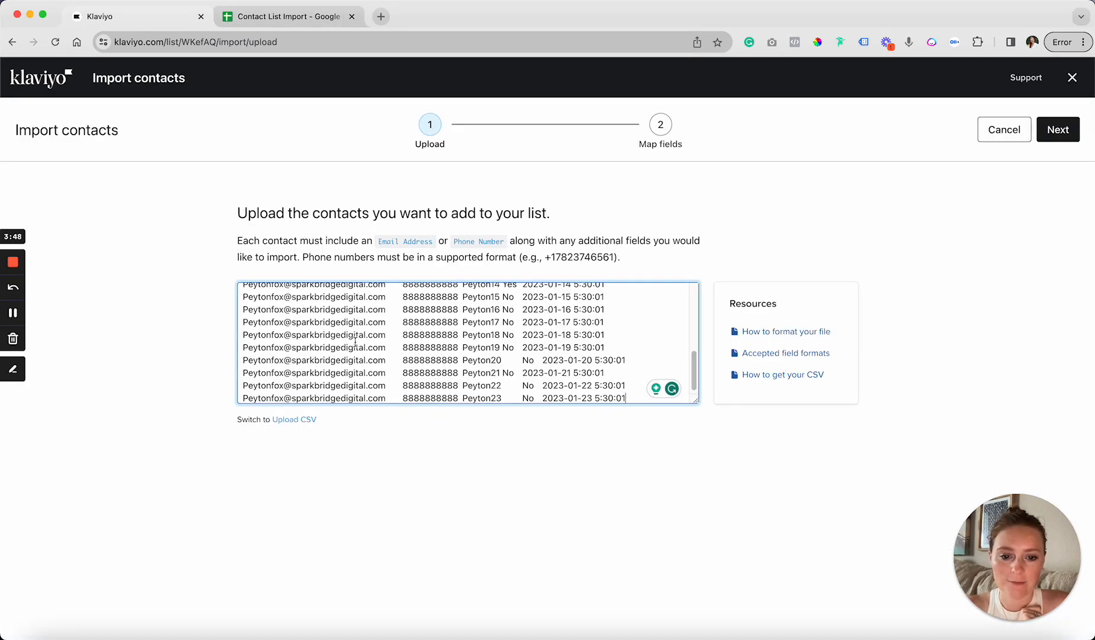
pyautogui.click(1072, 130)
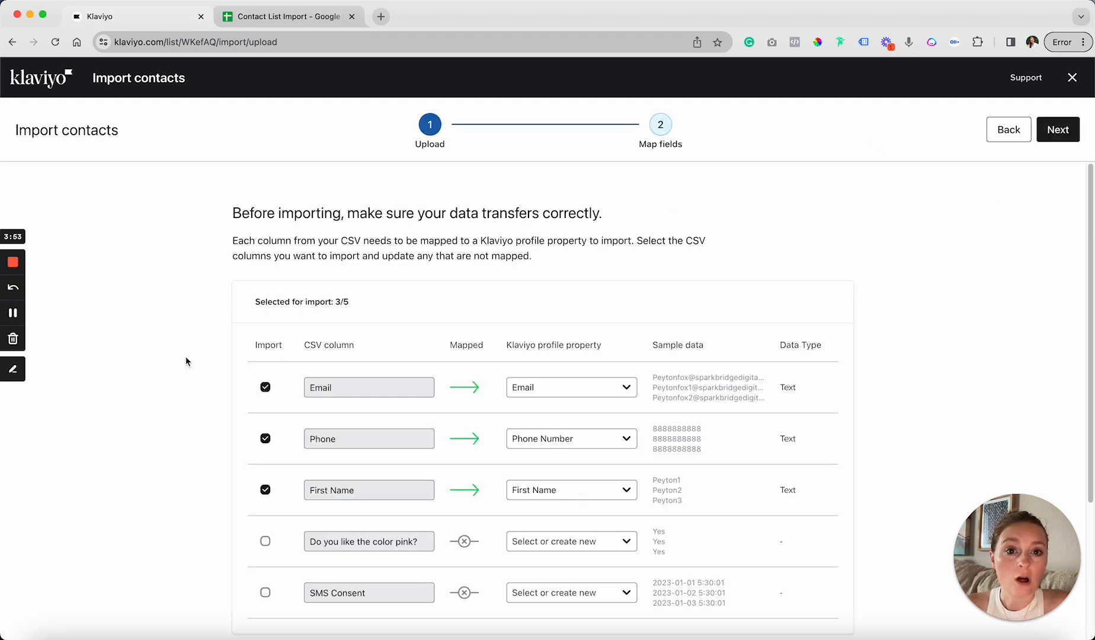
# Include the "Do you like the color pink?" column in the import and search the profile properties for "Do you like the color pink?"
pyautogui.scroll(-3, 187, 361)
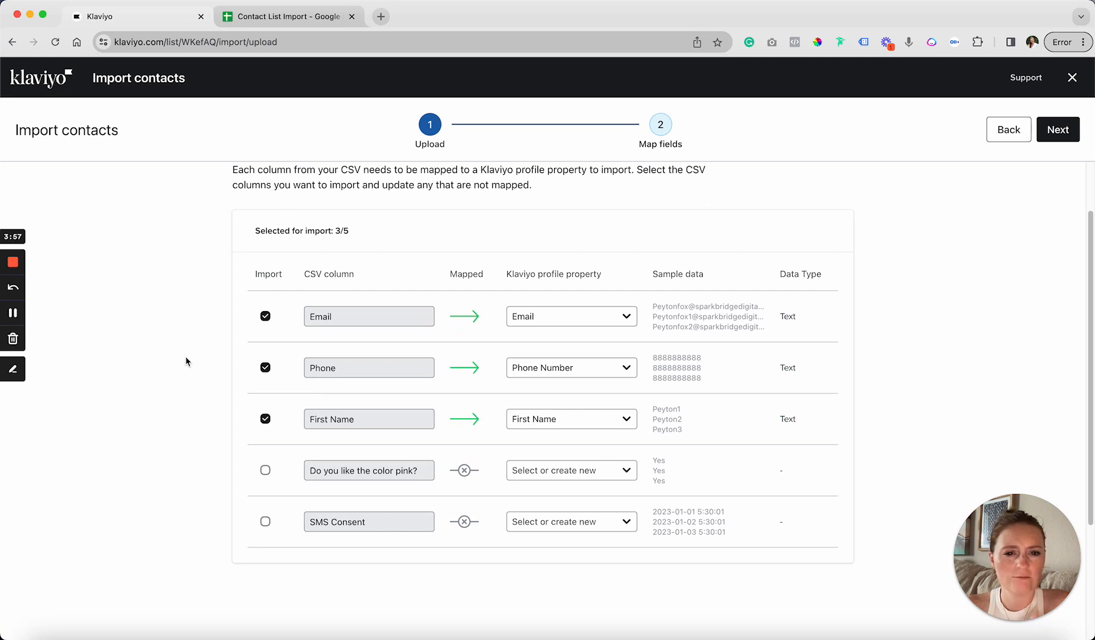
pyautogui.click(265, 470)
pyautogui.click(521, 474)
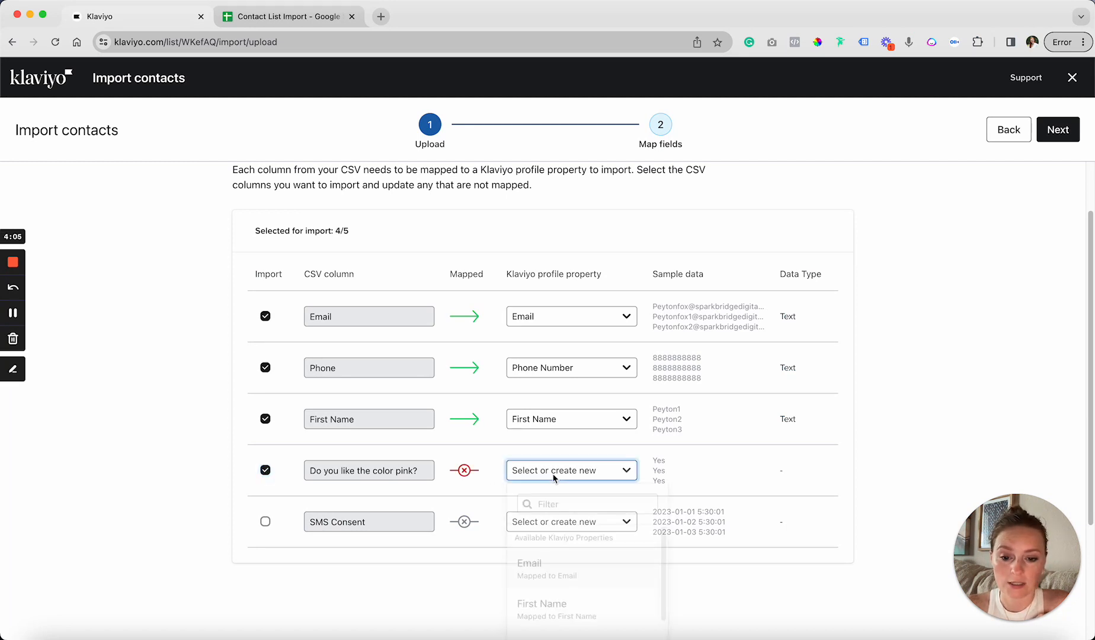
pyautogui.scroll(-1, 596, 493)
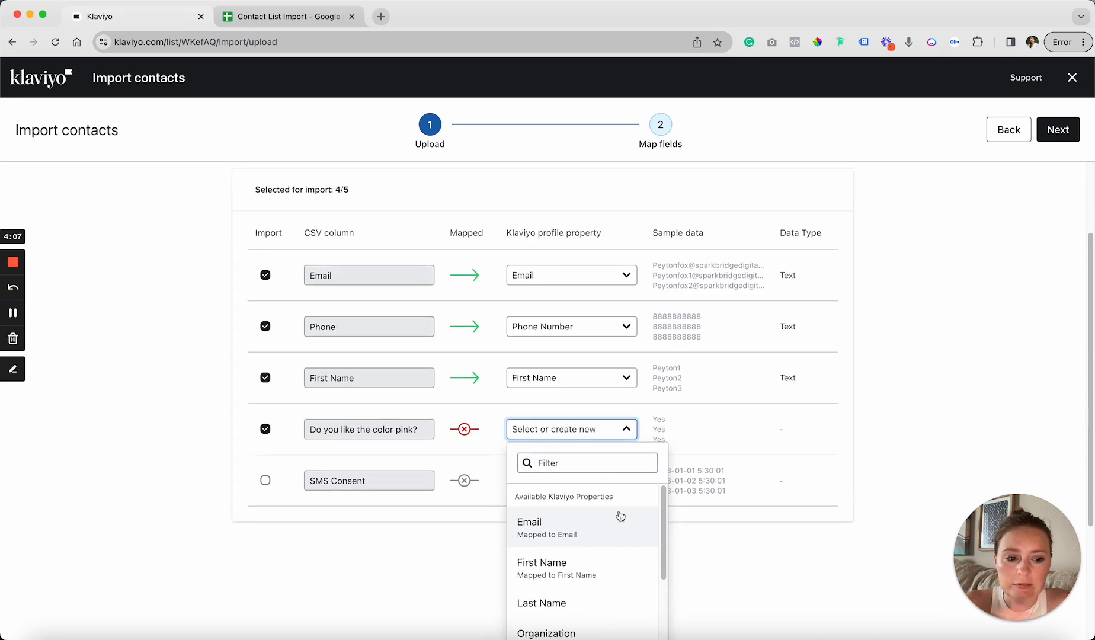
pyautogui.click(578, 460)
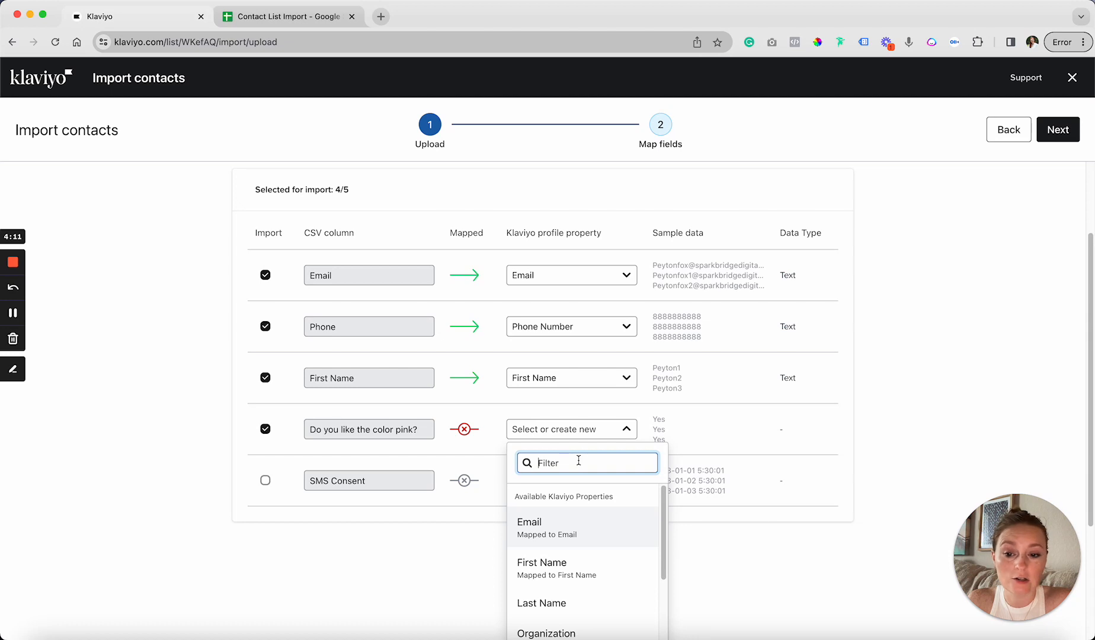
pyautogui.write('Do you like ')
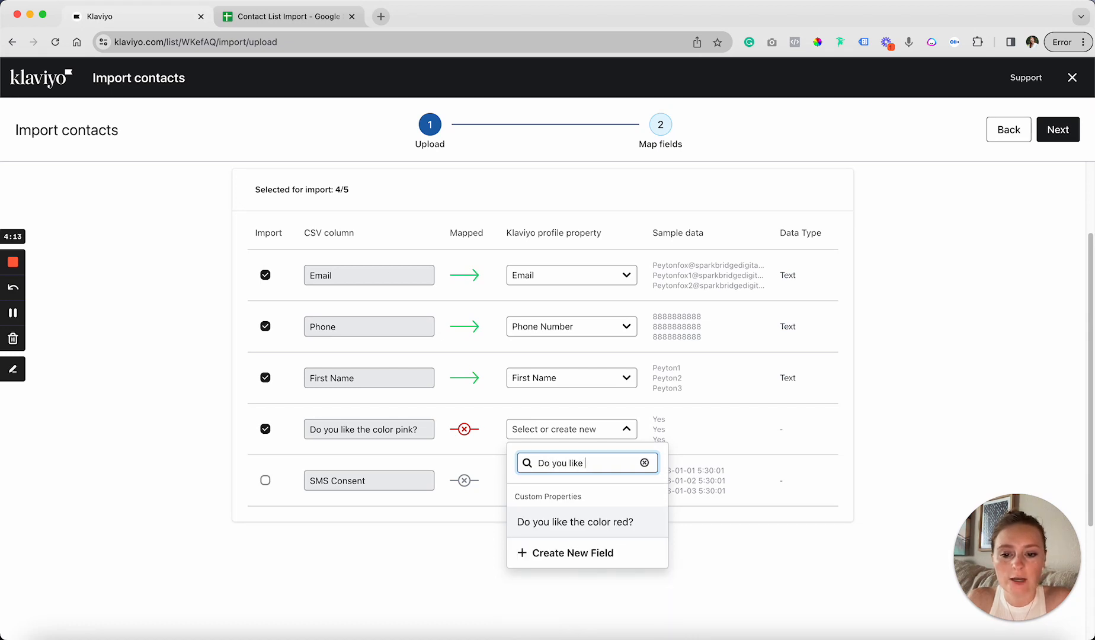
pyautogui.write('the color pink')
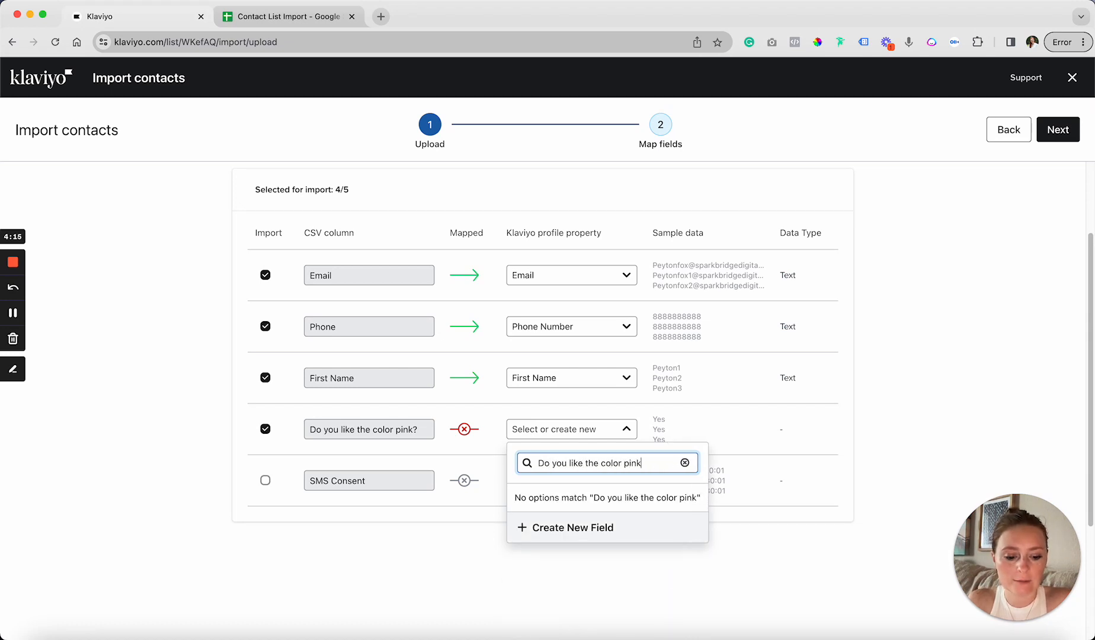
pyautogui.write('?')
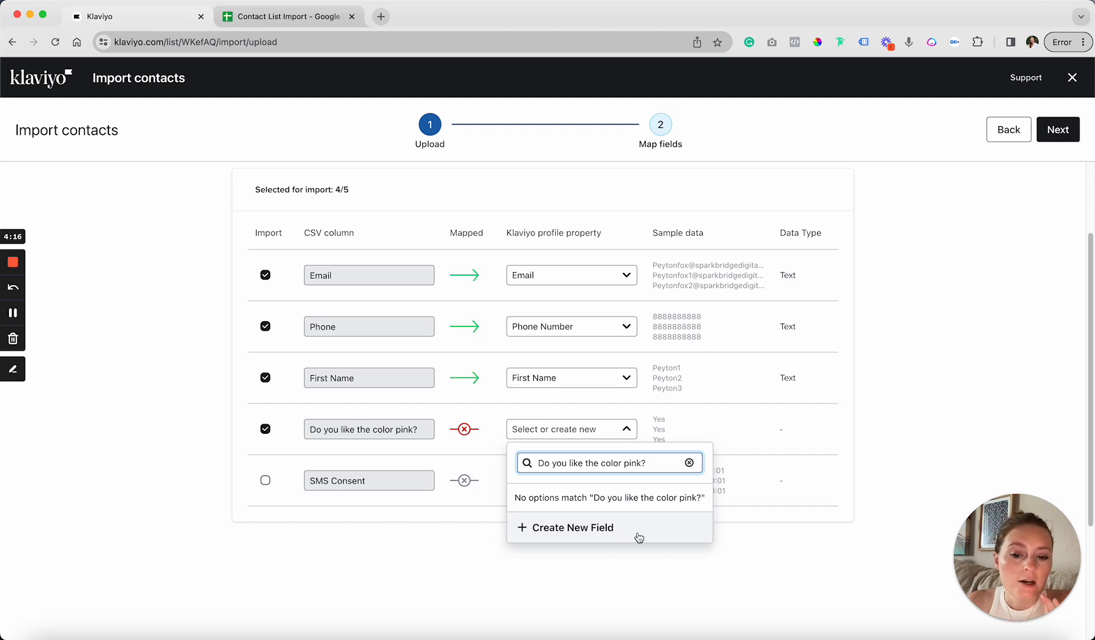
# Create a new profile property for "Do you like the color pink?" with the Boolean data type
pyautogui.click(594, 534)
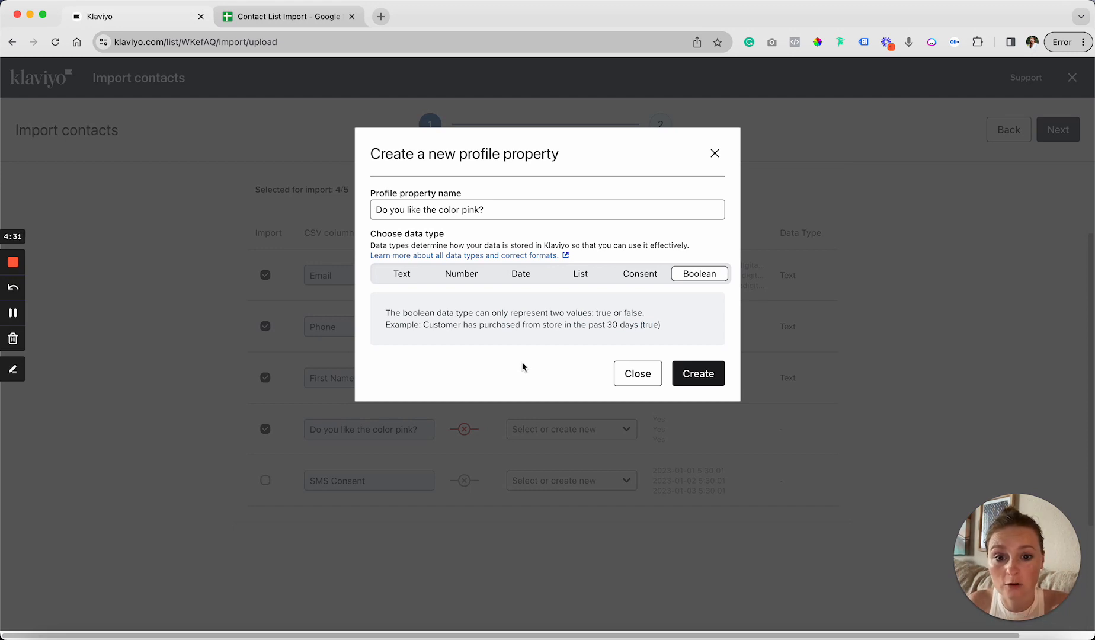
pyautogui.click(396, 275)
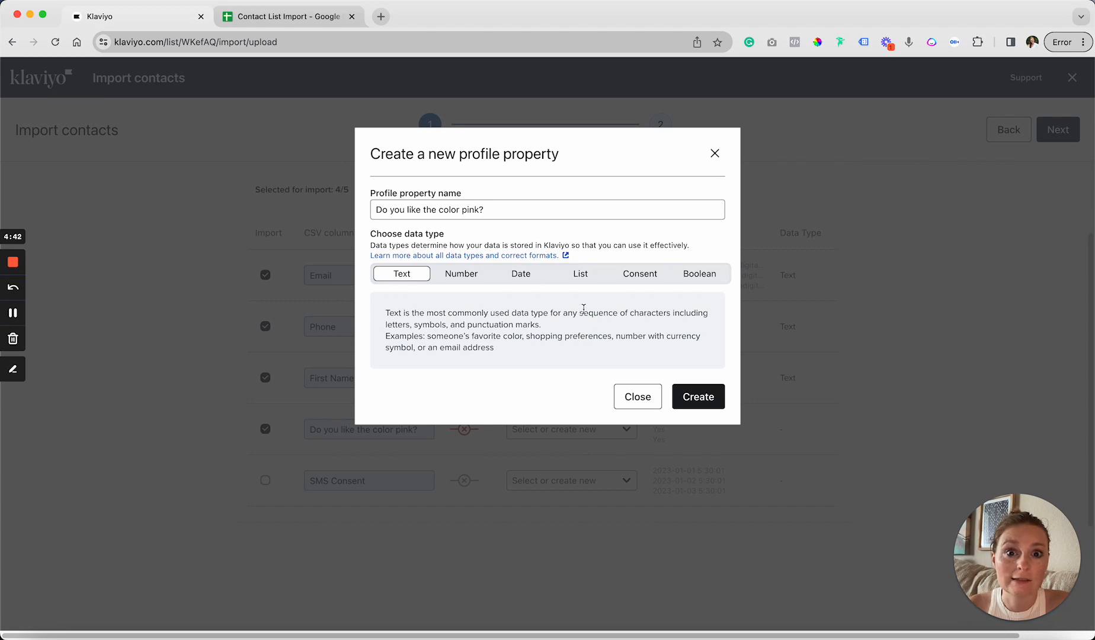
pyautogui.click(703, 277)
pyautogui.click(706, 380)
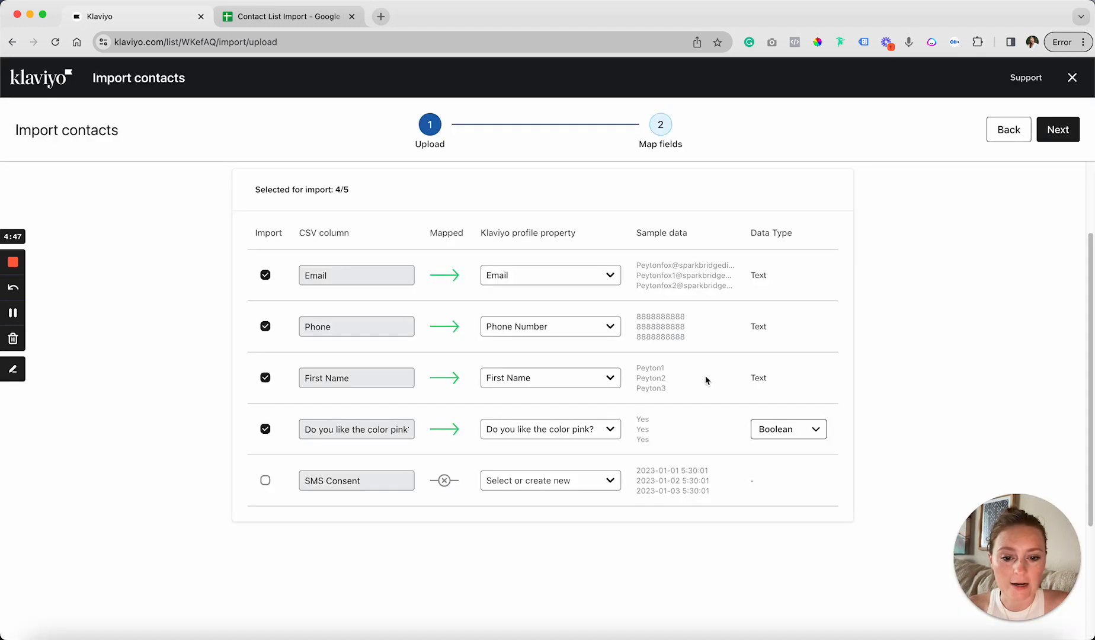
# Try to map the SMS Consent column by including it and searching the profile properties for "sms" and "conse"
pyautogui.click(265, 480)
pyautogui.click(536, 481)
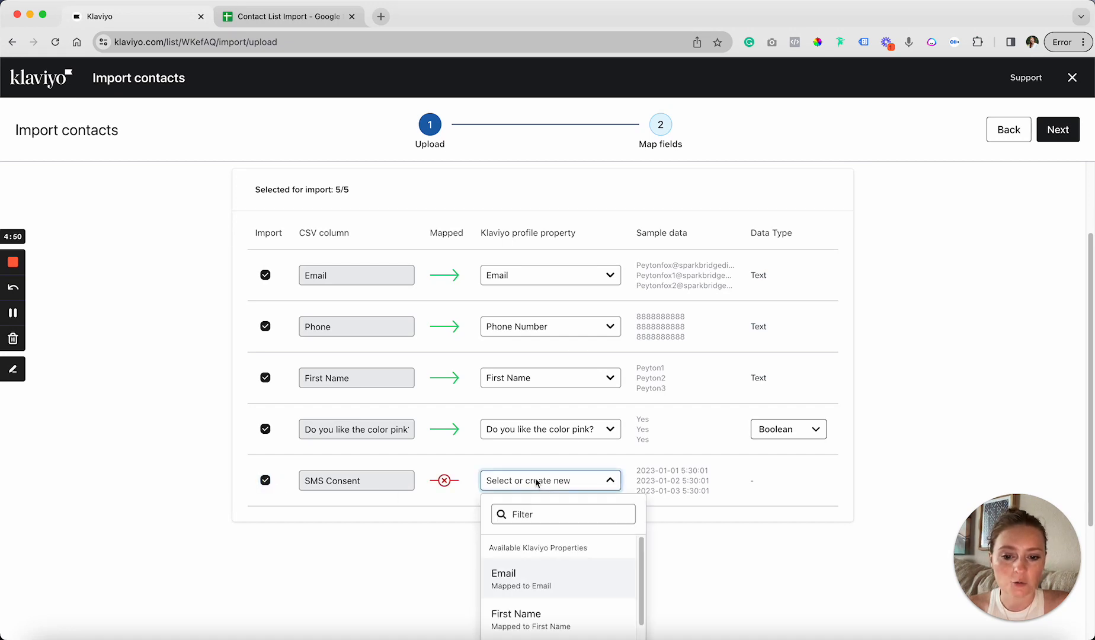
pyautogui.click(550, 514)
pyautogui.write('sms')
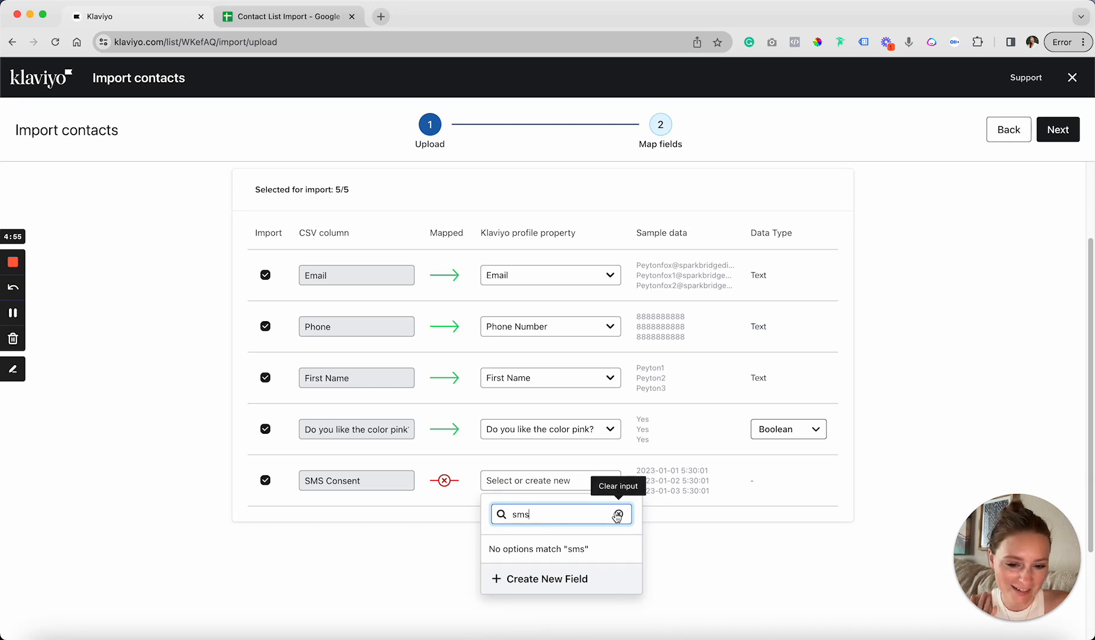
pyautogui.doubleClick(582, 514)
pyautogui.write('conse')
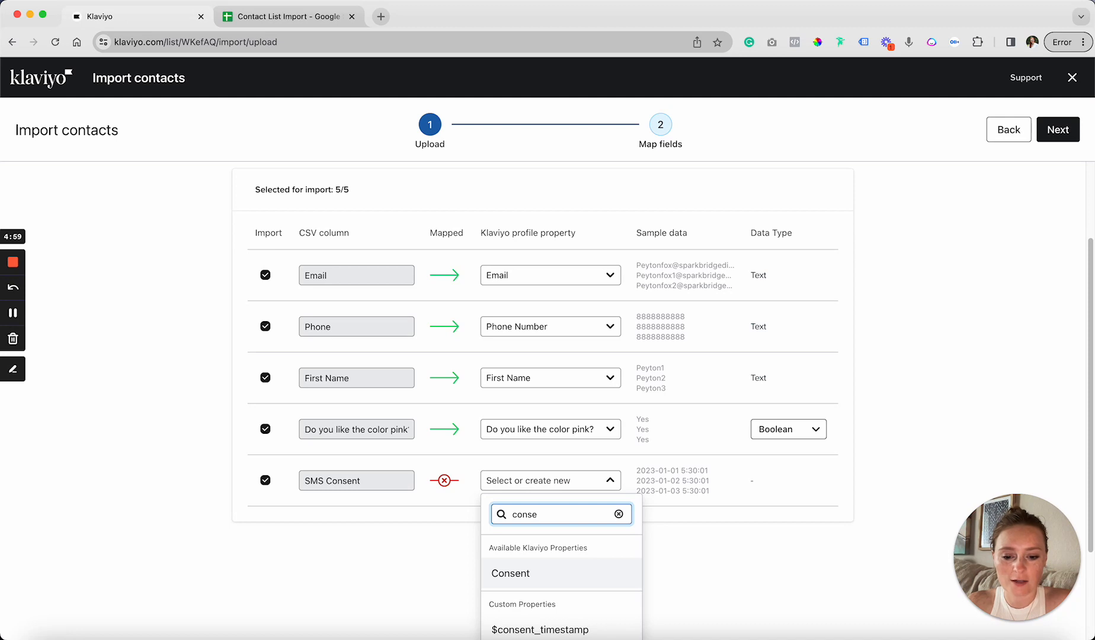
pyautogui.scroll(-3, 619, 593)
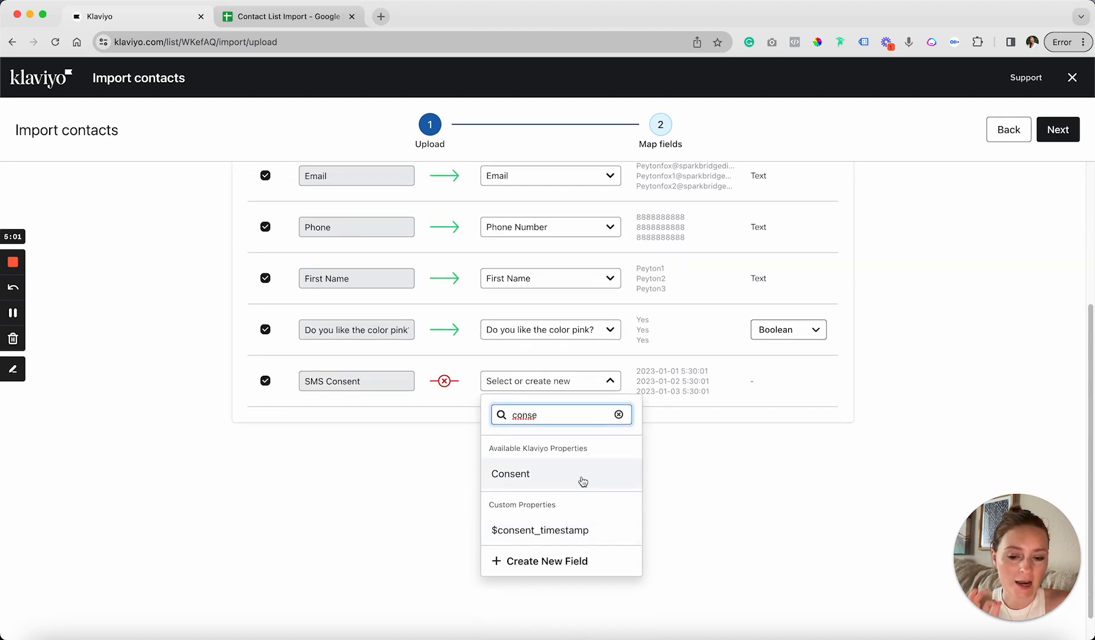
pyautogui.click(693, 458)
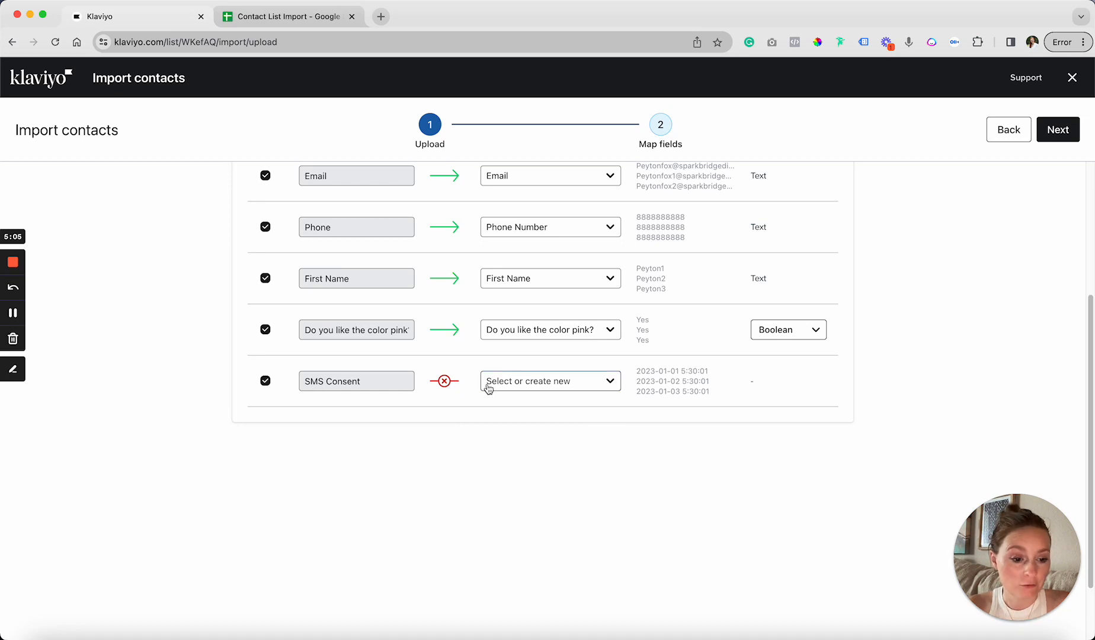
# Exclude the SMS Consent column from the import
pyautogui.click(584, 383)
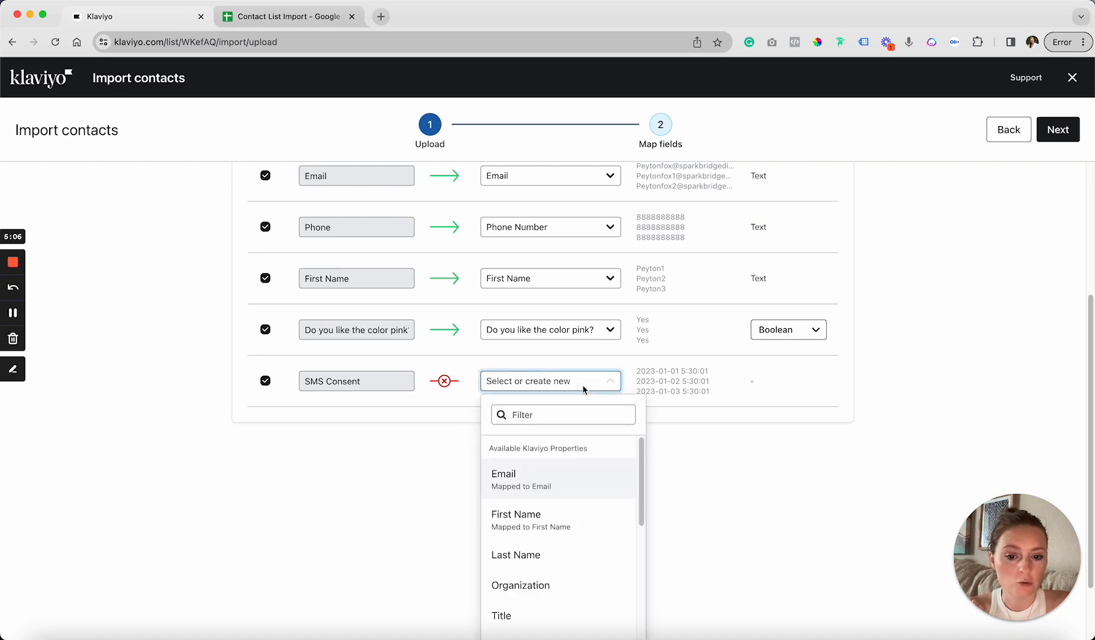
pyautogui.click(266, 383)
pyautogui.click(266, 383)
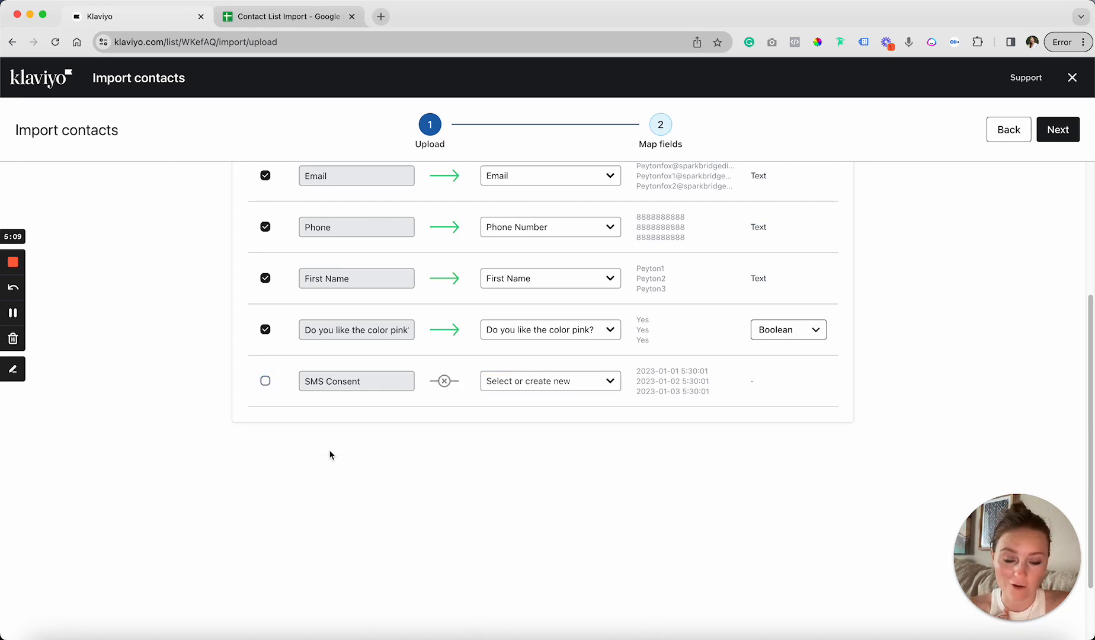
# Accept the field mapping and update all imported contacts to 'subscribed' for the Email channel
pyautogui.scroll(4, 330, 455)
pyautogui.scroll(-2, 880, 324)
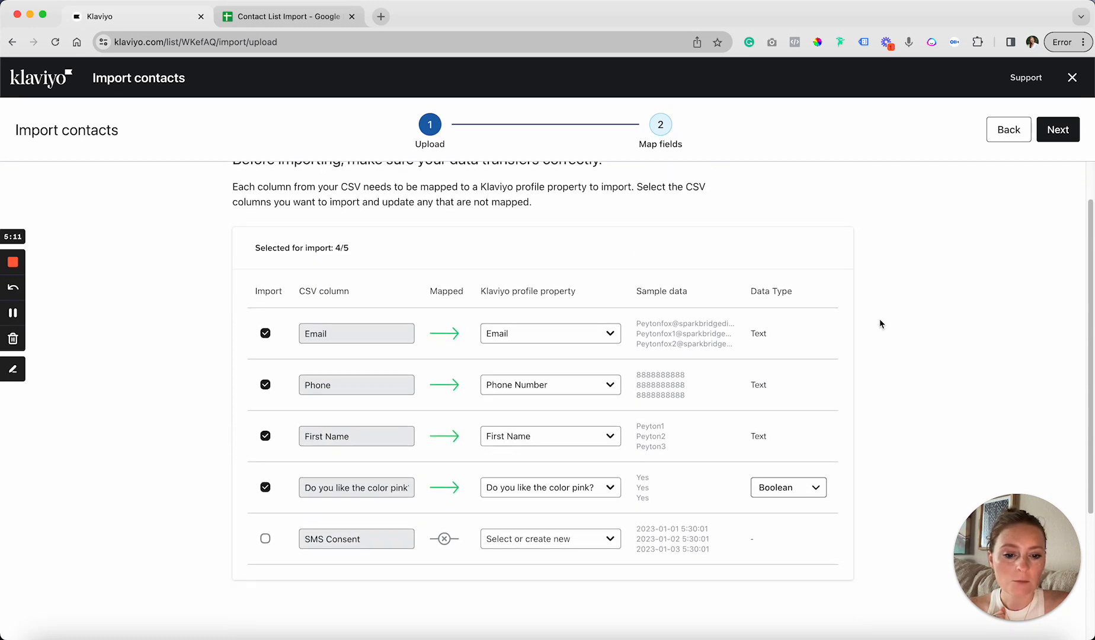
pyautogui.click(1059, 131)
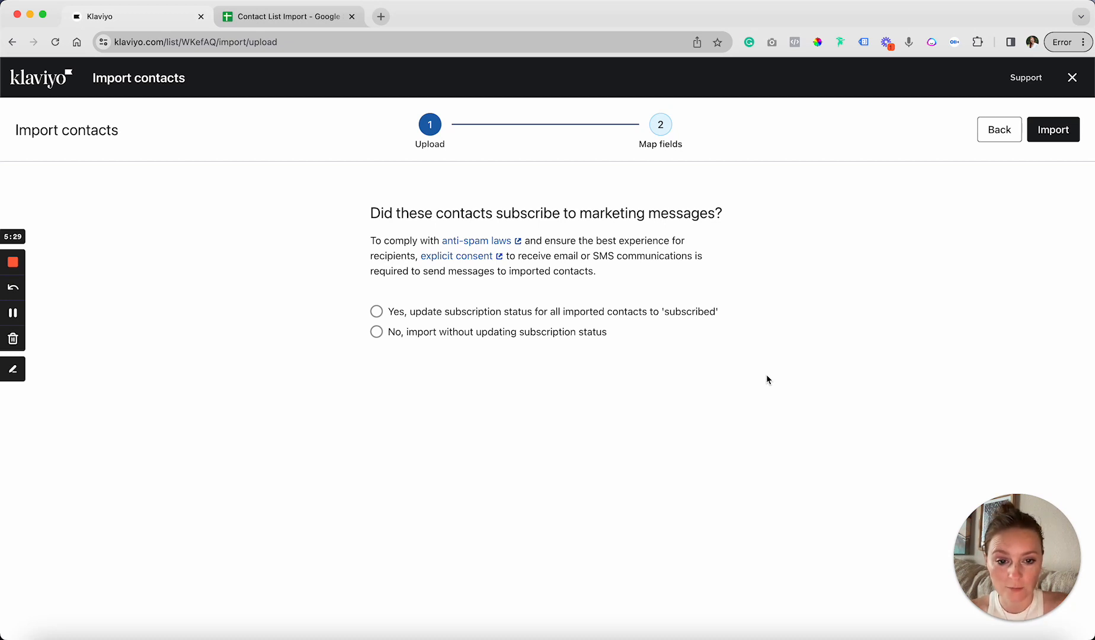
pyautogui.click(694, 313)
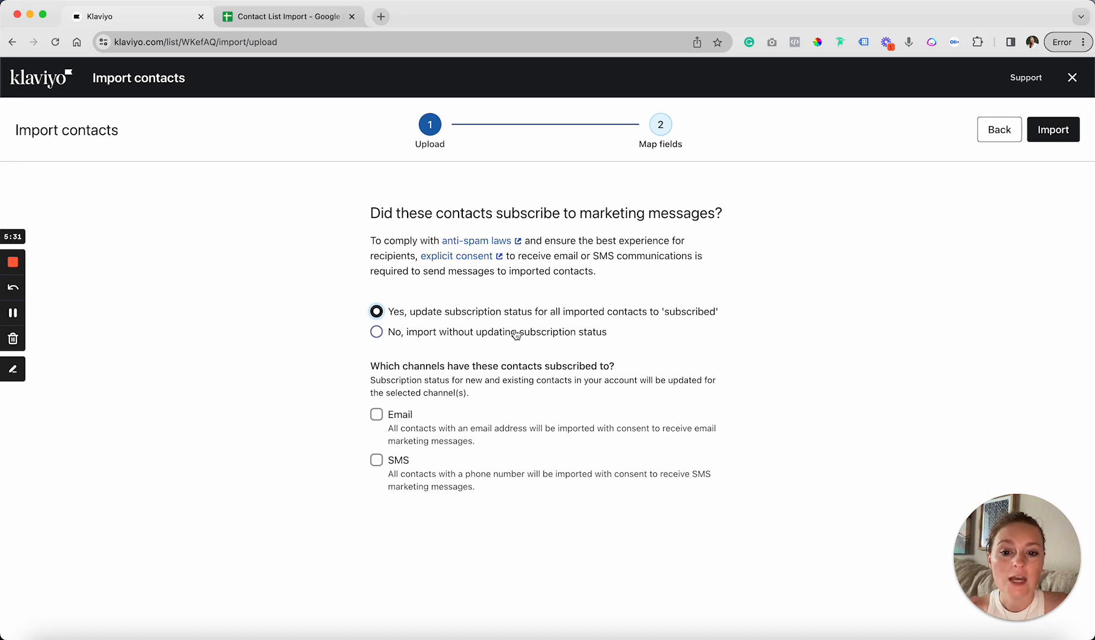
pyautogui.click(487, 335)
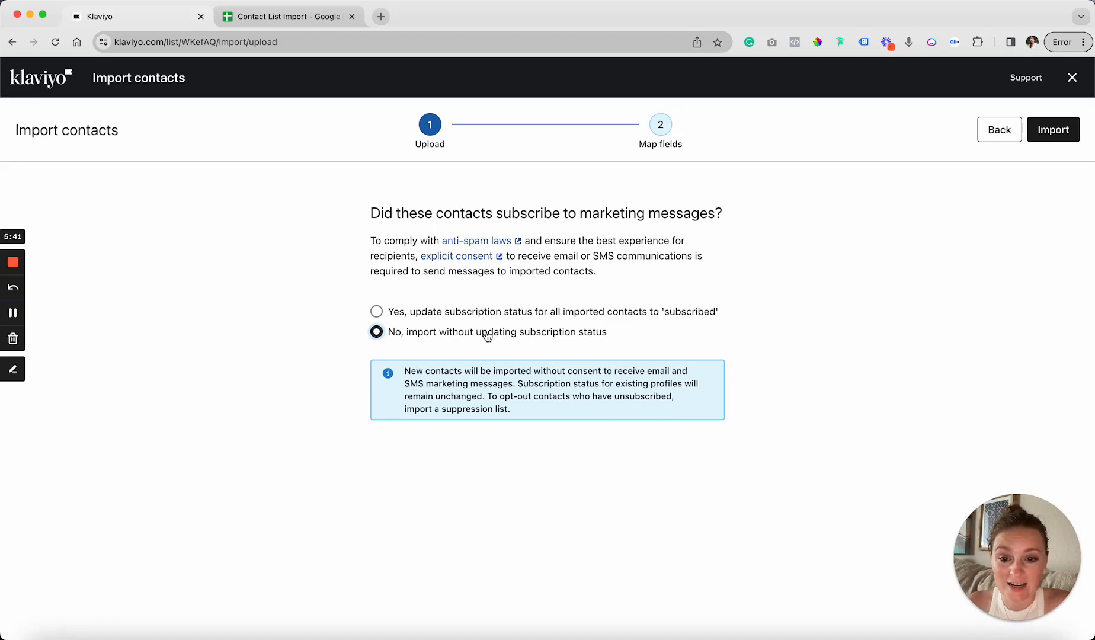
pyautogui.click(472, 319)
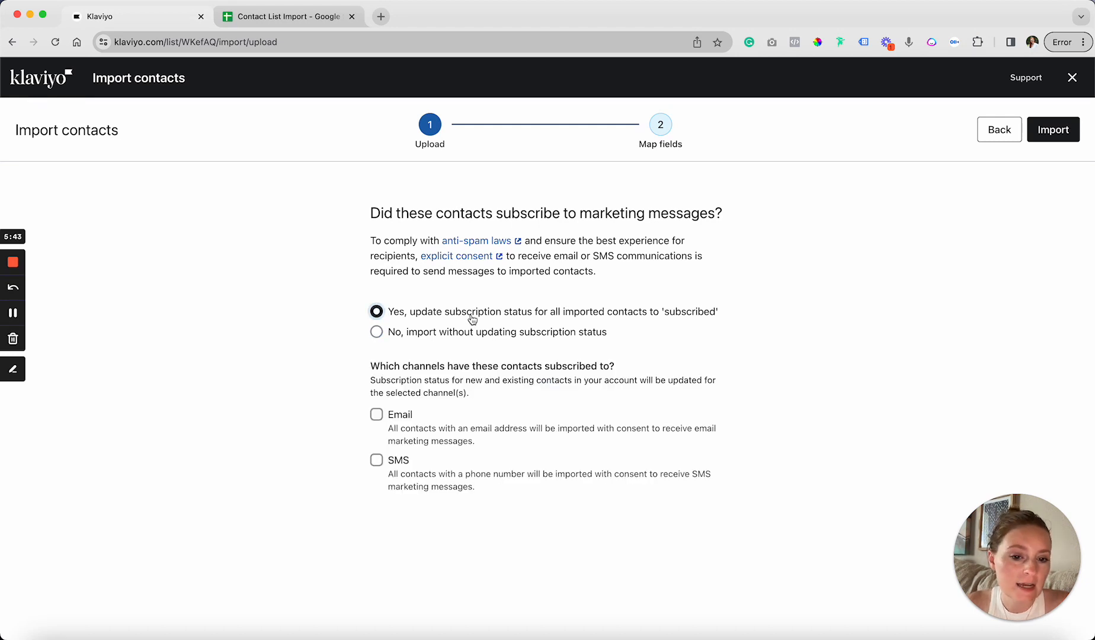
pyautogui.click(377, 416)
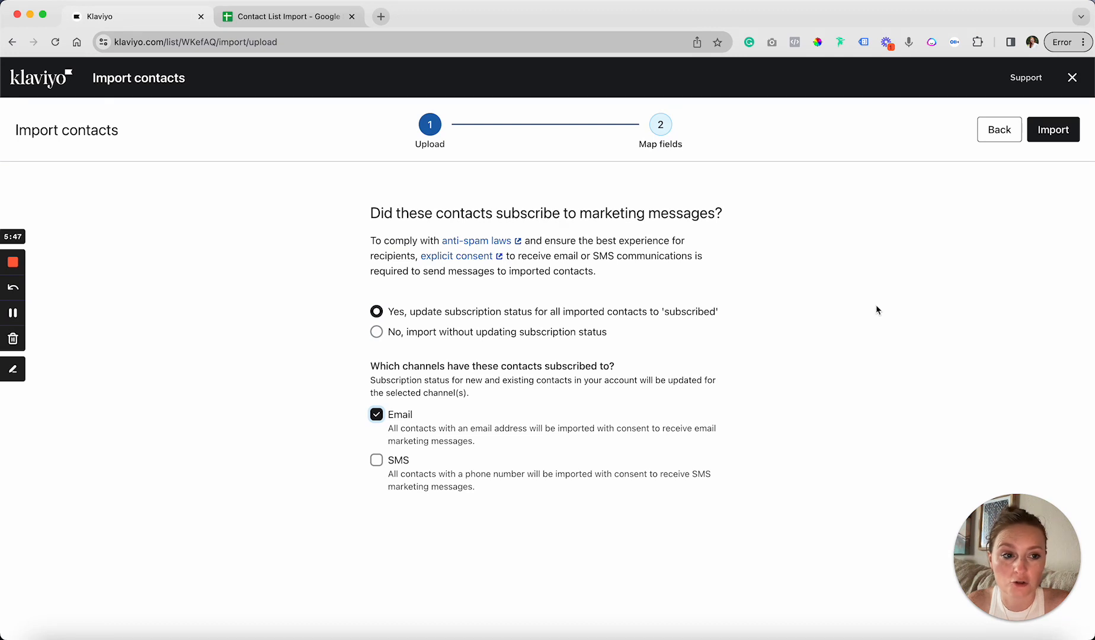
# Start importing the contacts into Test Import List with the chosen Email subscription status
pyautogui.click(1055, 130)
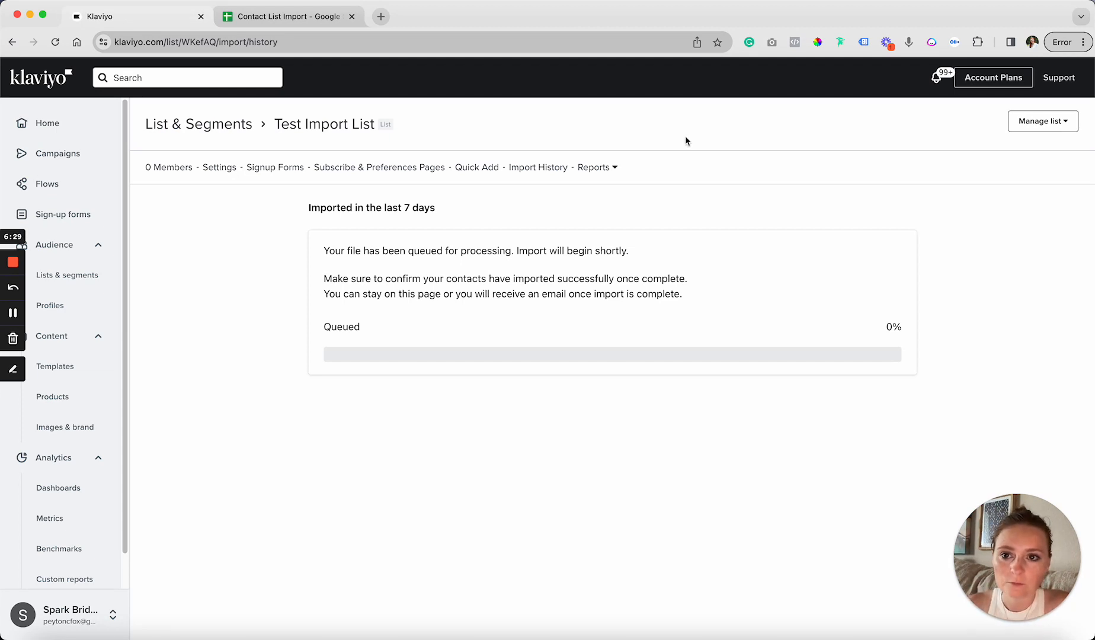
# Switch to the Contact List Import spreadsheet and examine the Email column for duplicate and unique addresses
pyautogui.click(346, 12)
pyautogui.click(161, 394)
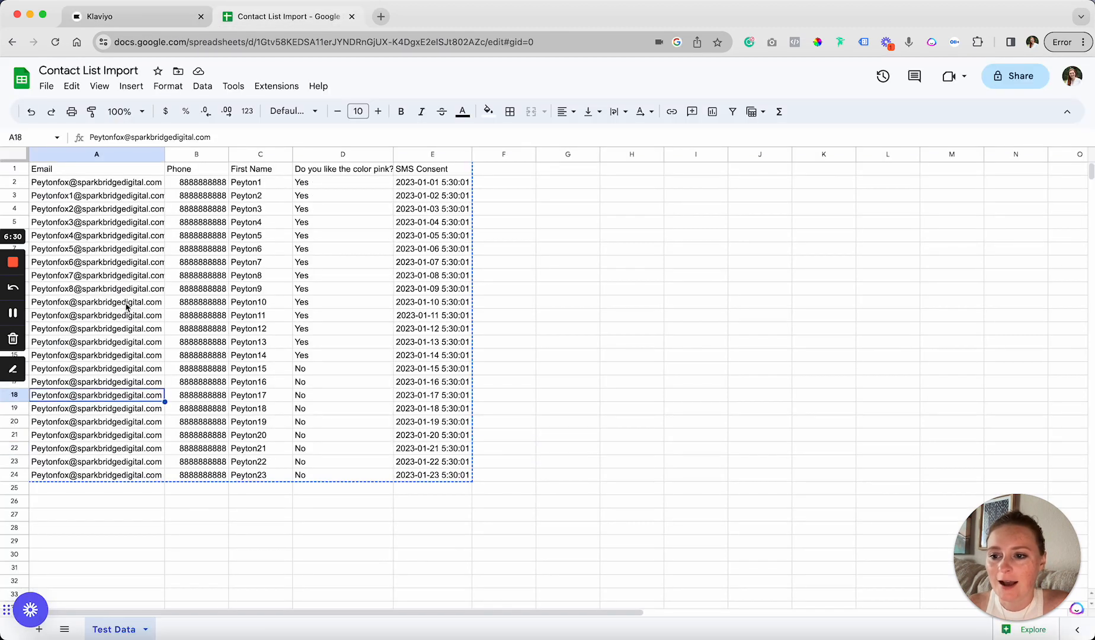
pyautogui.moveTo(126, 307); pyautogui.dragTo(115, 479)
pyautogui.click(142, 519)
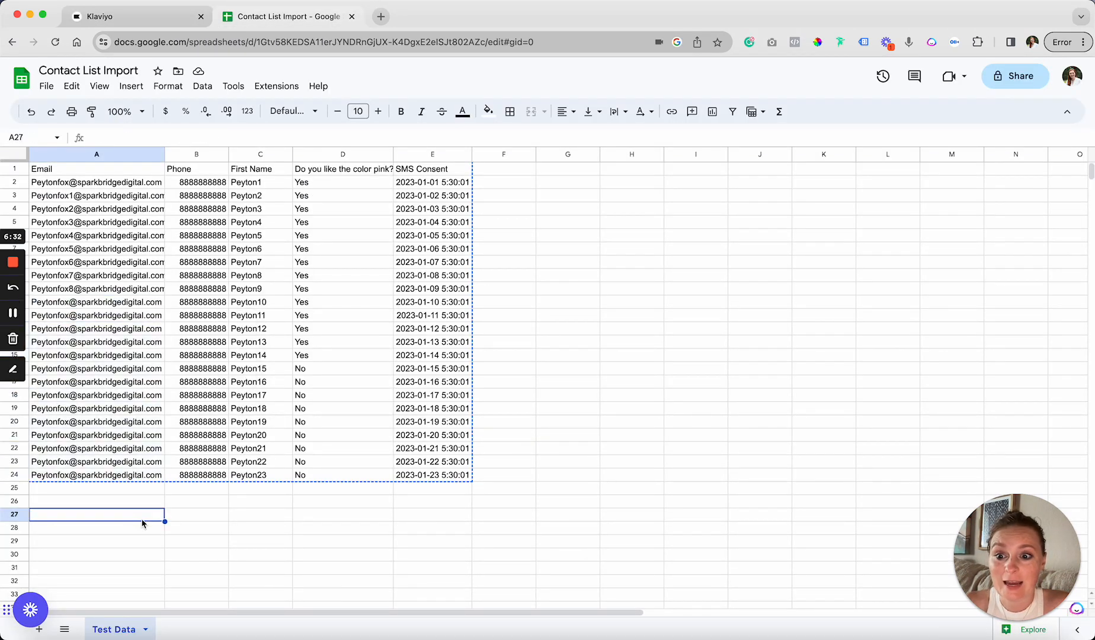
pyautogui.click(105, 251)
pyautogui.moveTo(106, 189); pyautogui.dragTo(108, 291)
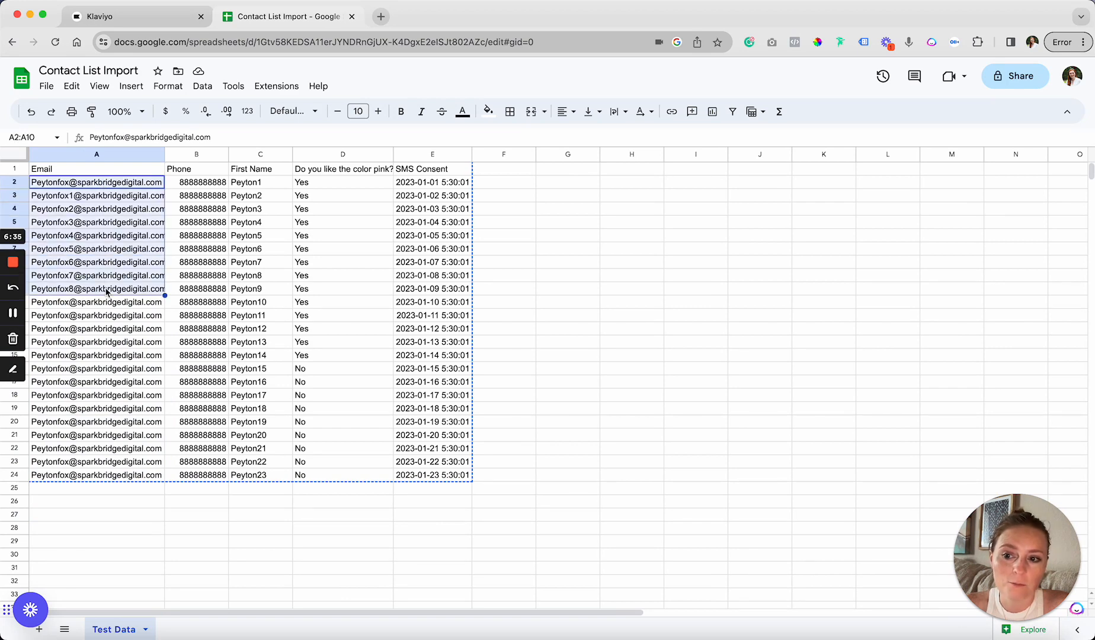
pyautogui.click(589, 342)
# Return to Klaviyo's import history and review the skipped-record issues for the Phone and Email columns
pyautogui.click(165, 19)
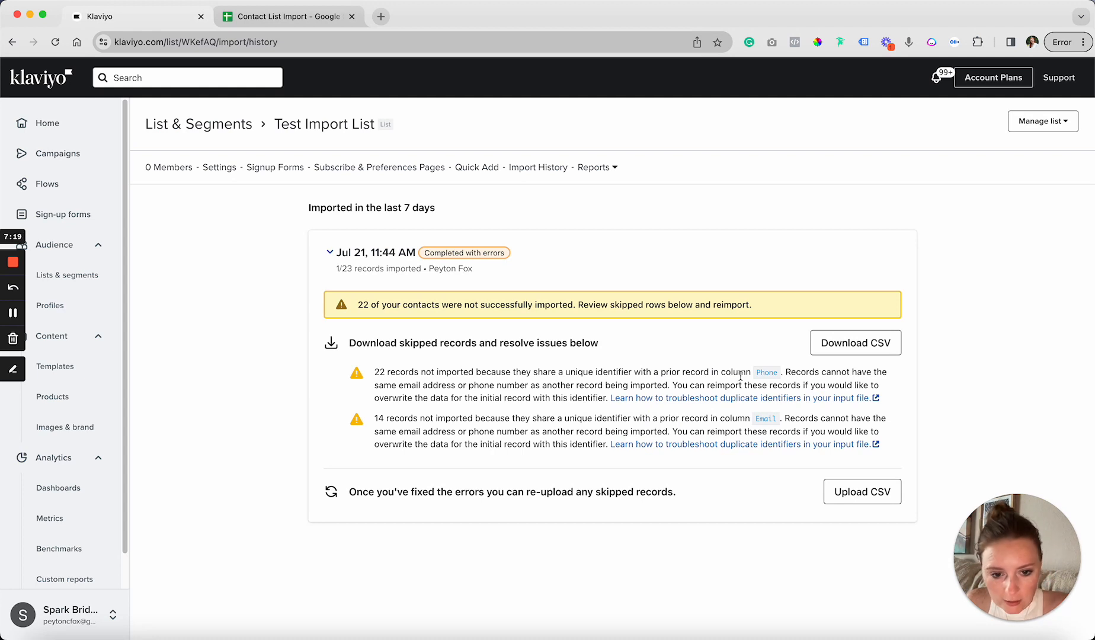
pyautogui.moveTo(722, 418); pyautogui.dragTo(789, 431)
pyautogui.click(805, 421)
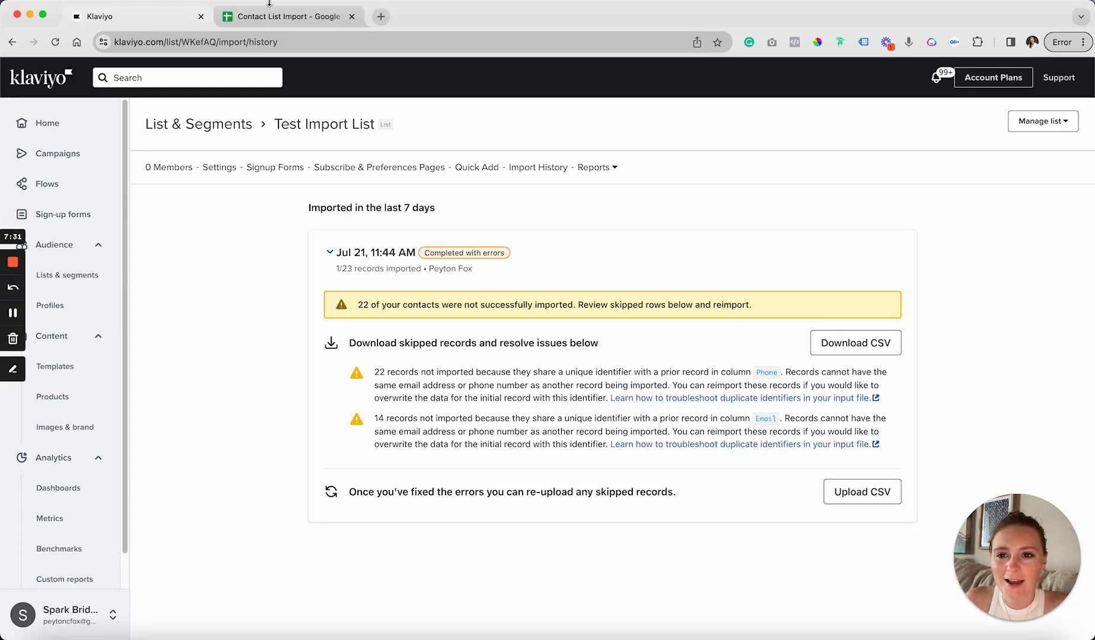
# Switch to the contact spreadsheet and check the Phone and Email columns for repeated values
pyautogui.click(263, 21)
pyautogui.moveTo(205, 197); pyautogui.dragTo(215, 388)
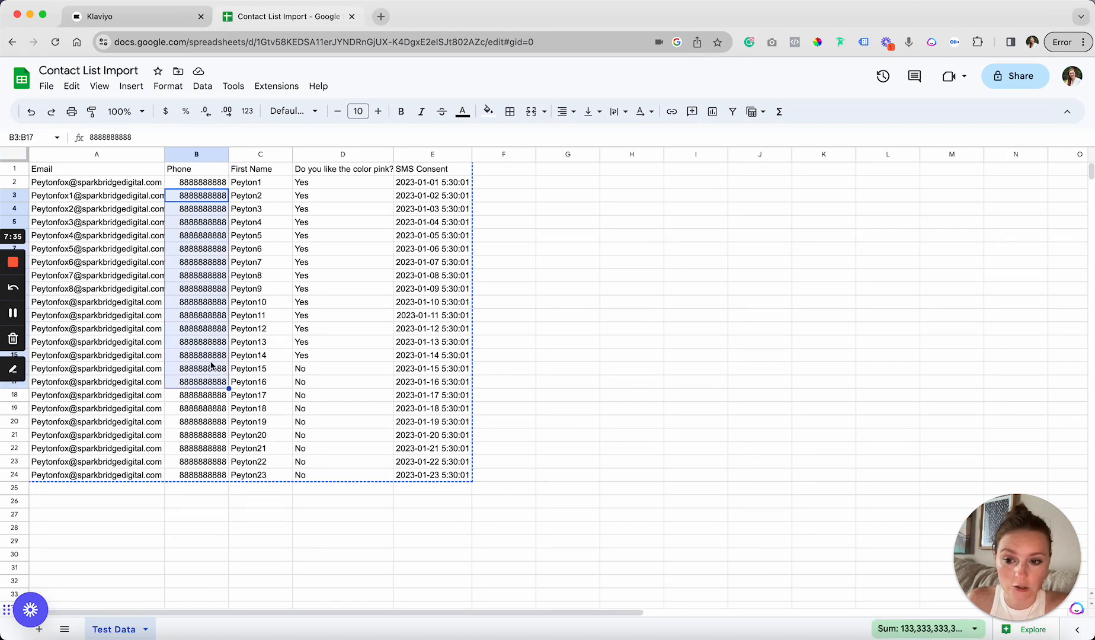
pyautogui.click(195, 351)
pyautogui.click(138, 224)
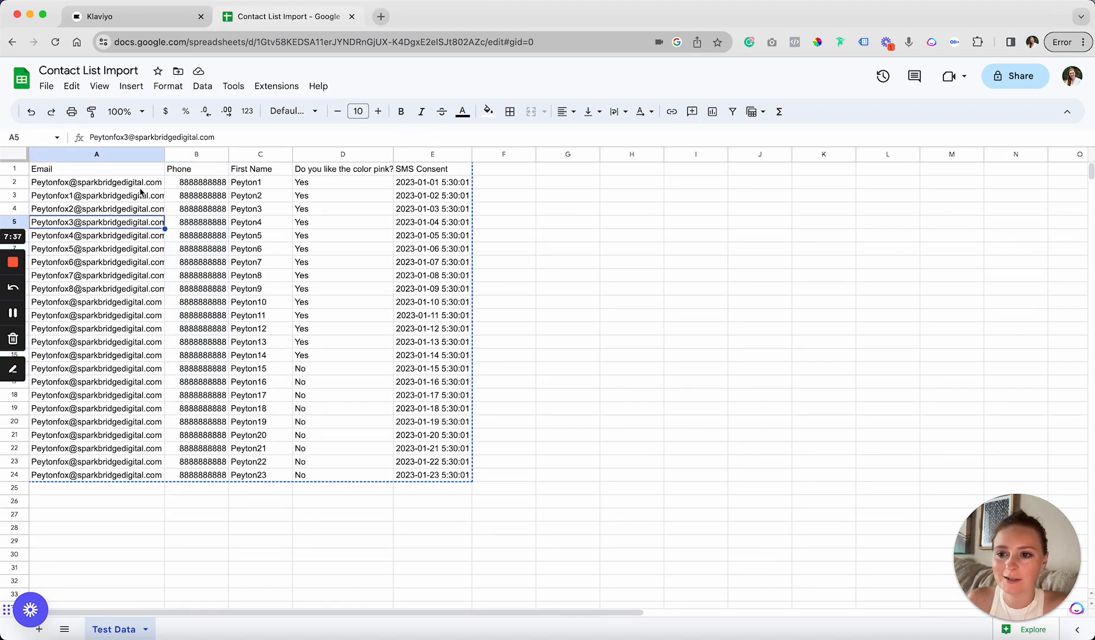
# Copy the Email and First Name columns of the Test Data sheet together, leaving out the Phone column
pyautogui.click(128, 154)
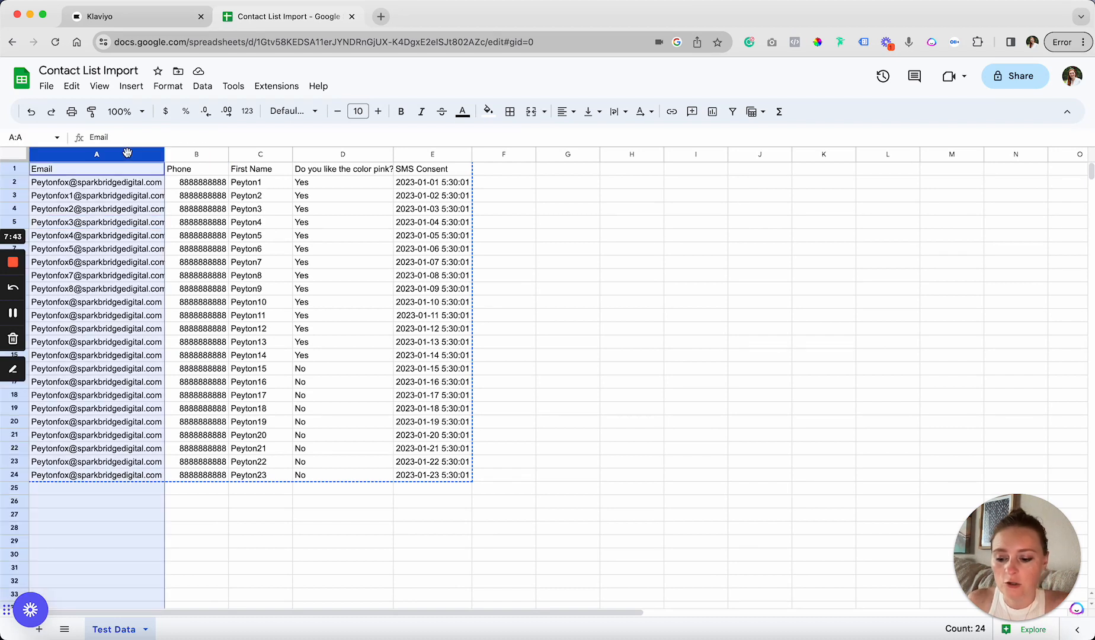
pyautogui.rightClick(246, 156)
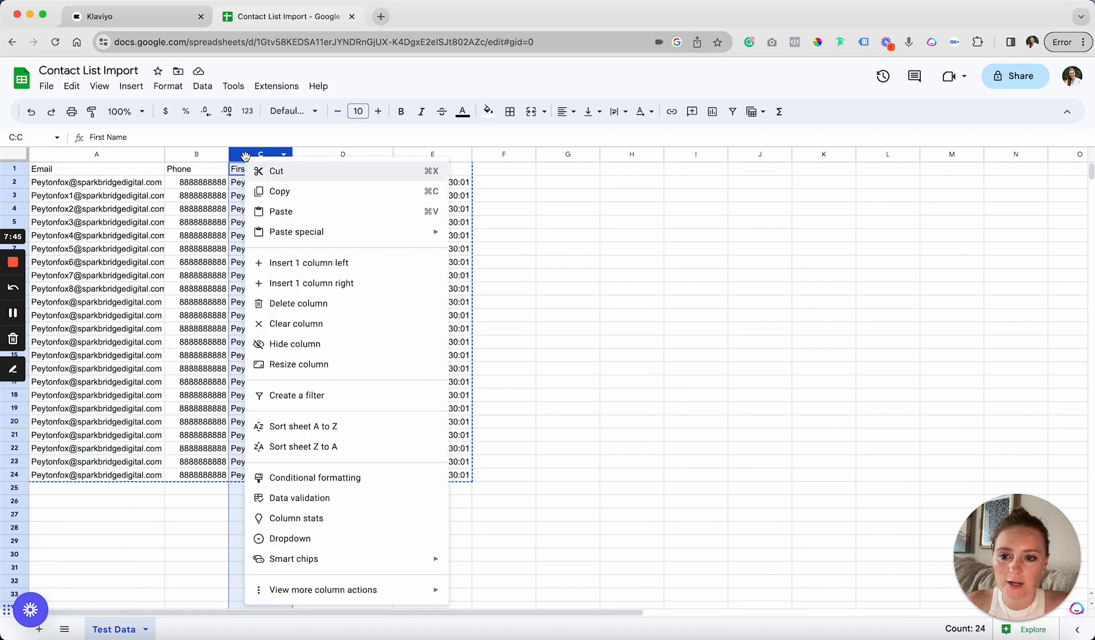
pyautogui.click(130, 155)
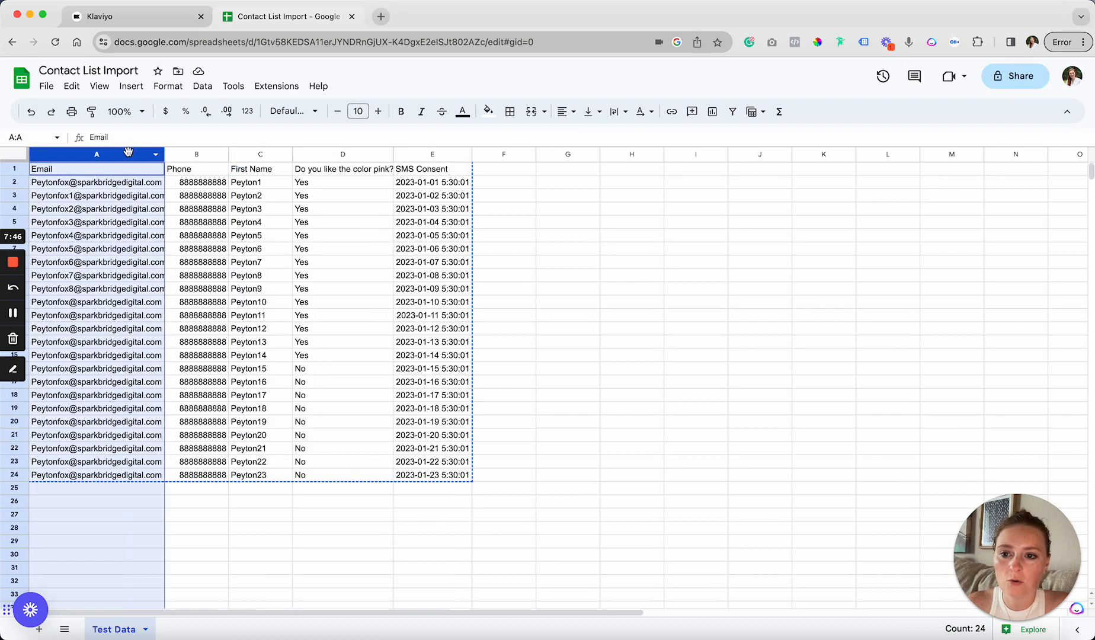
pyautogui.keyDown('super'); pyautogui.click(245, 151); pyautogui.keyUp('super')
pyautogui.press('super+c')
pyautogui.click(564, 281)
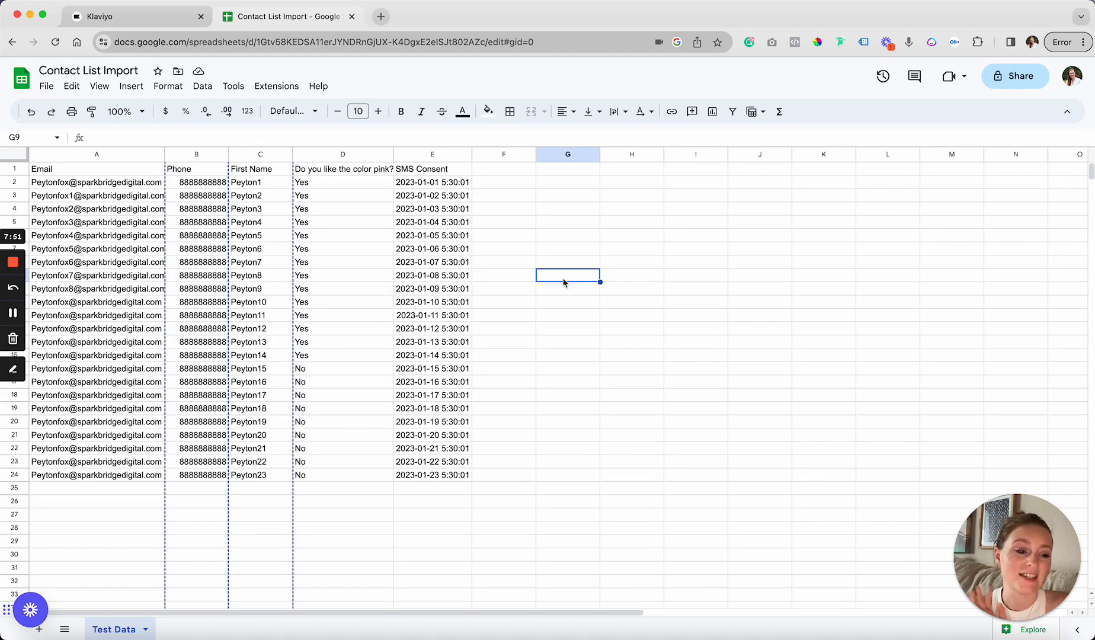
# Switch back to Klaviyo and open the imported contact's profile from the members of Test Import List
pyautogui.click(137, 25)
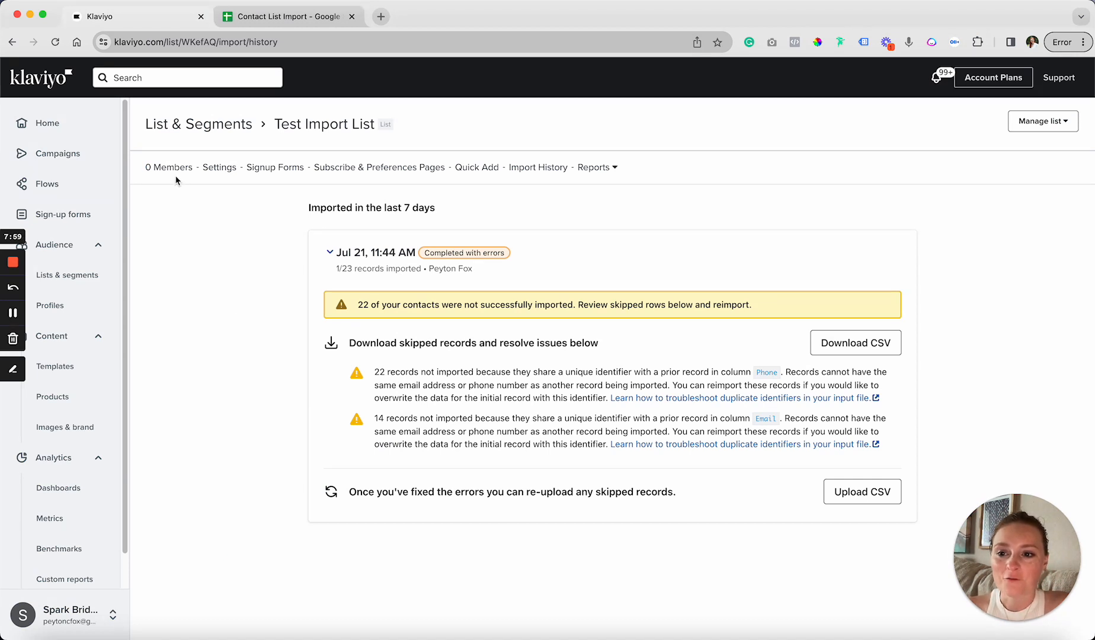
pyautogui.click(162, 168)
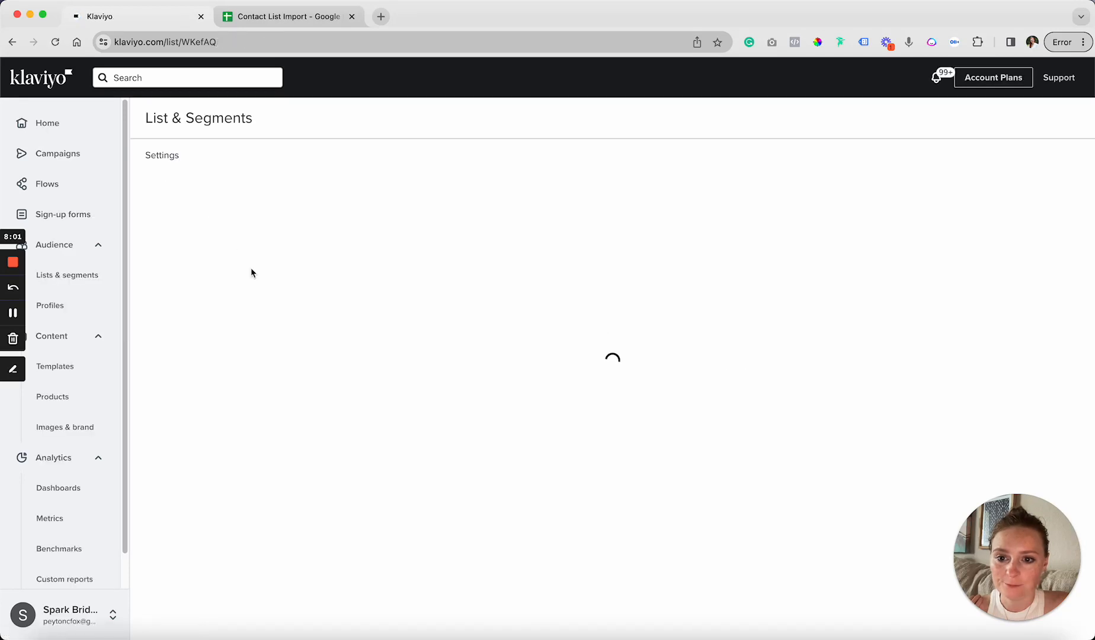
pyautogui.click(175, 231)
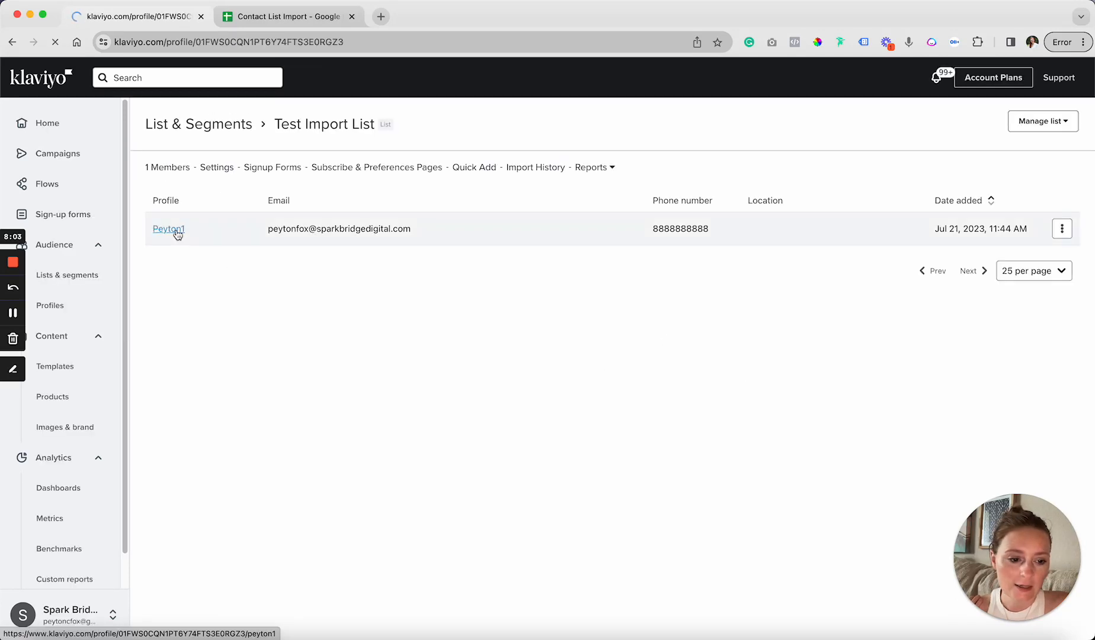
# Review the profile's custom properties, including "Do you like the color pink?", and expand both subscription events in the activity log
pyautogui.scroll(-3, 291, 428)
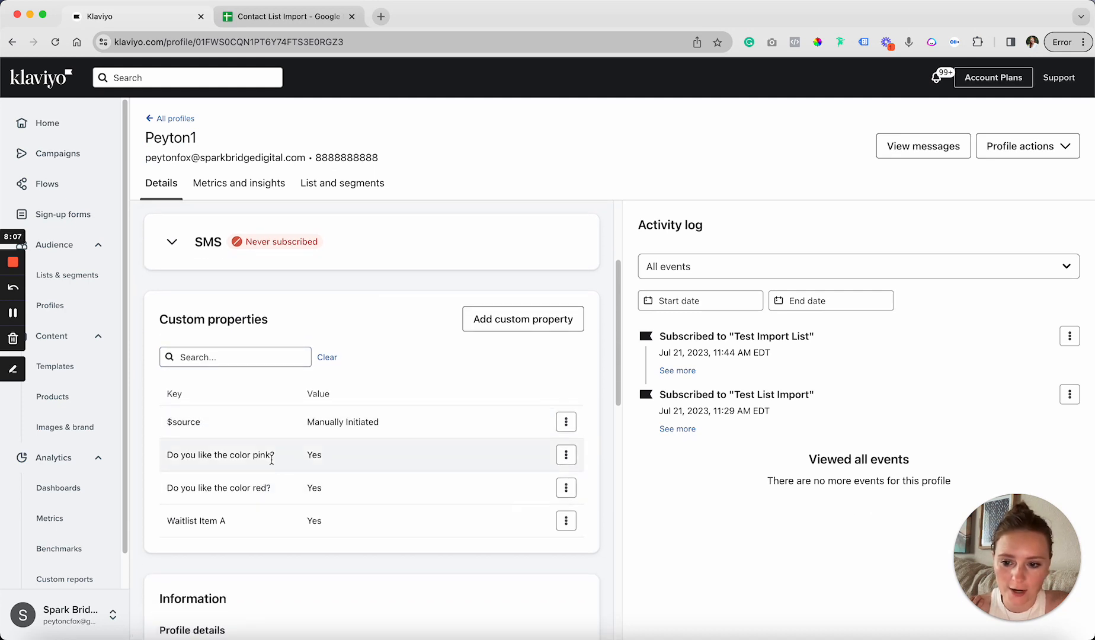
pyautogui.moveTo(271, 454); pyautogui.dragTo(166, 454)
pyautogui.click(240, 453)
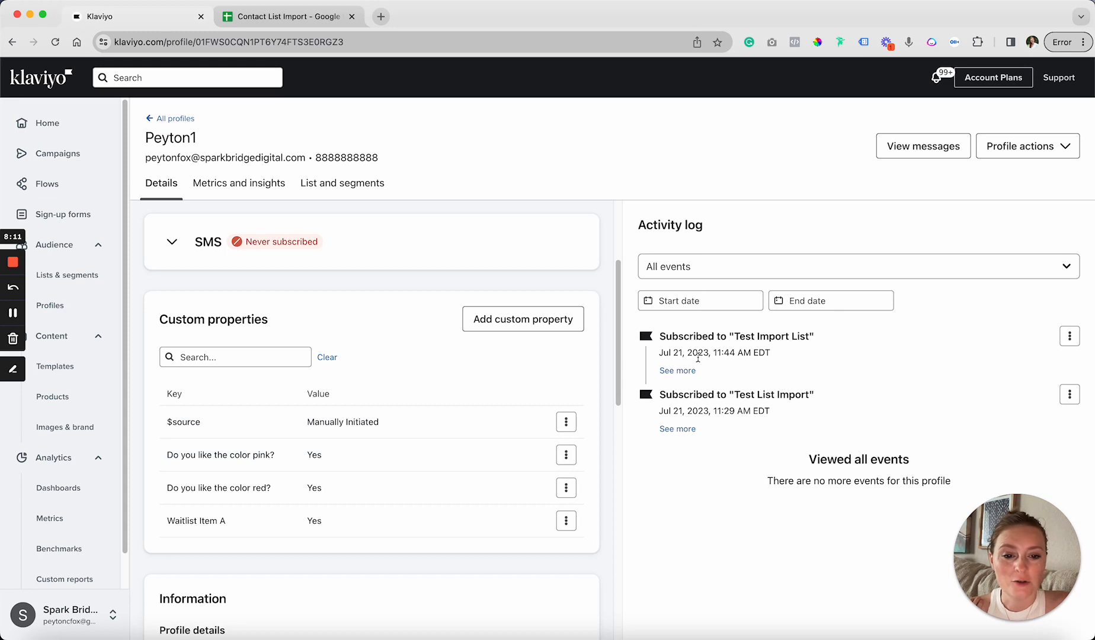
pyautogui.click(682, 371)
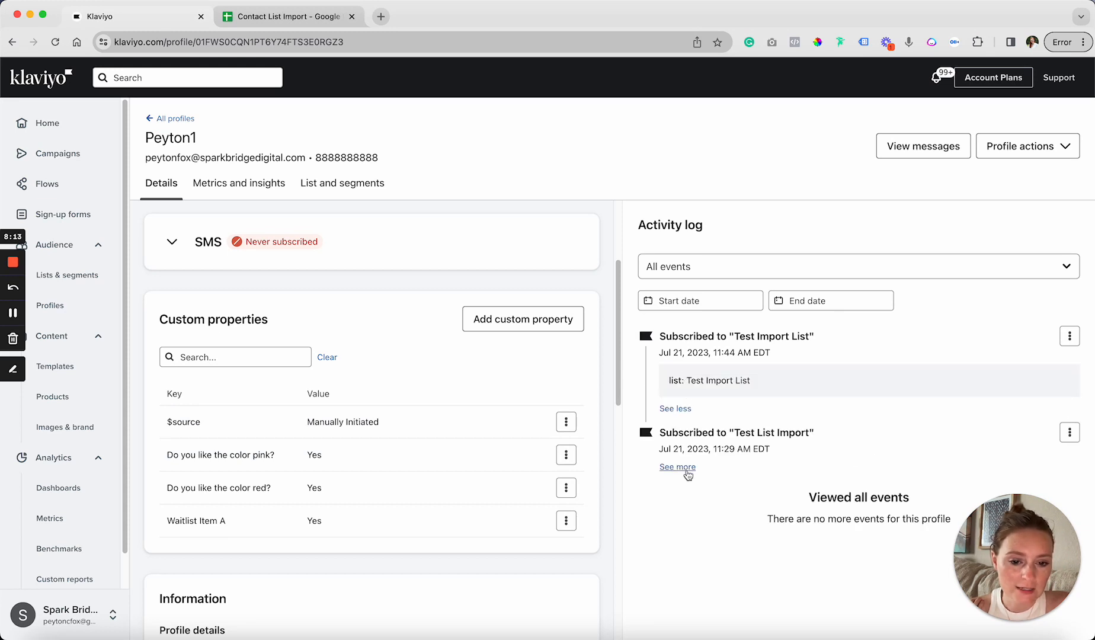
pyautogui.click(687, 467)
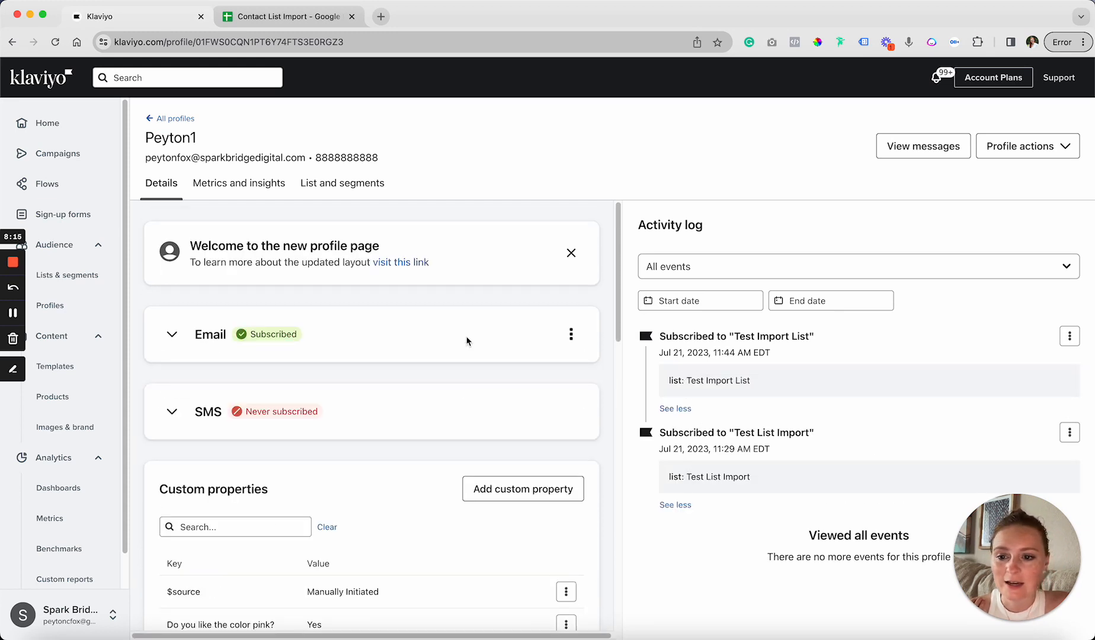
# Expand and examine the profile's Email and SMS subscription details
pyautogui.click(172, 335)
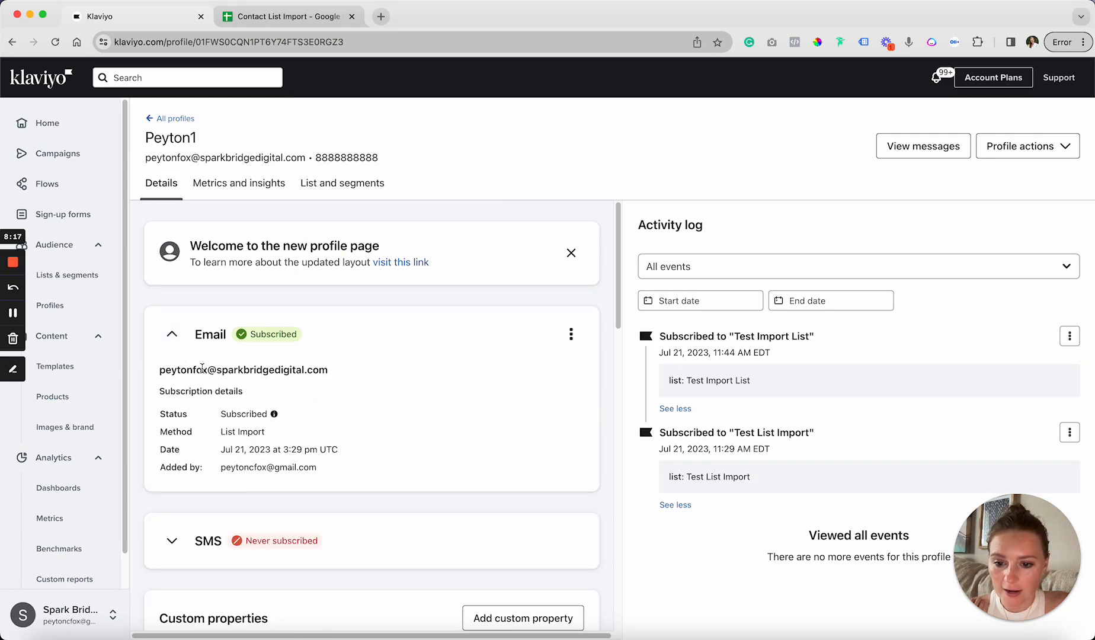
pyautogui.scroll(-5, 256, 427)
pyautogui.scroll(-5, 255, 427)
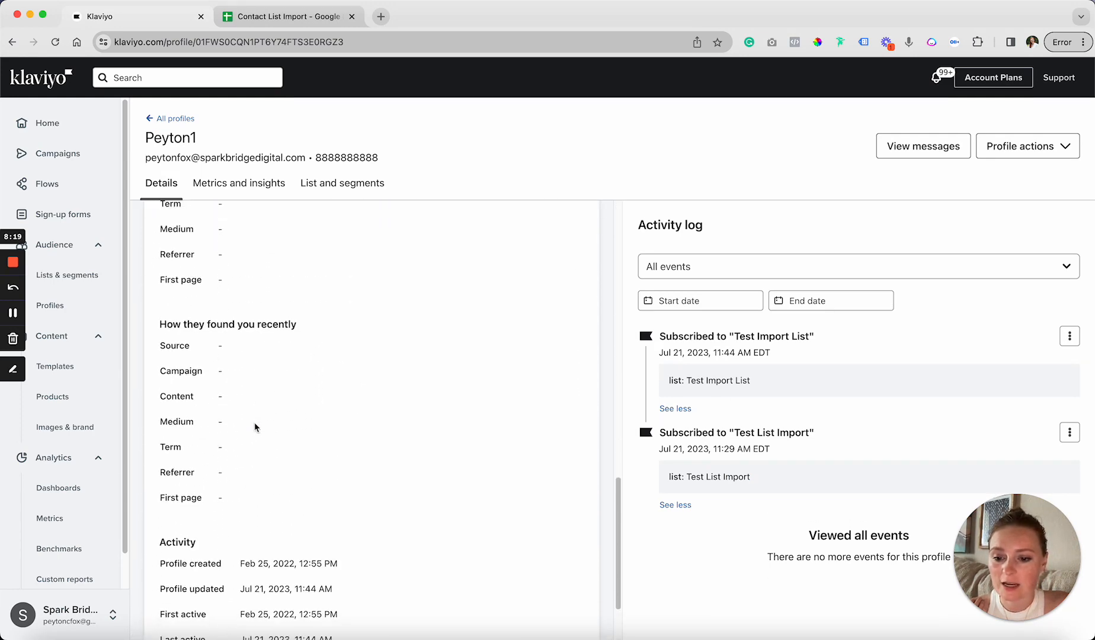
pyautogui.scroll(10, 256, 426)
pyautogui.click(172, 540)
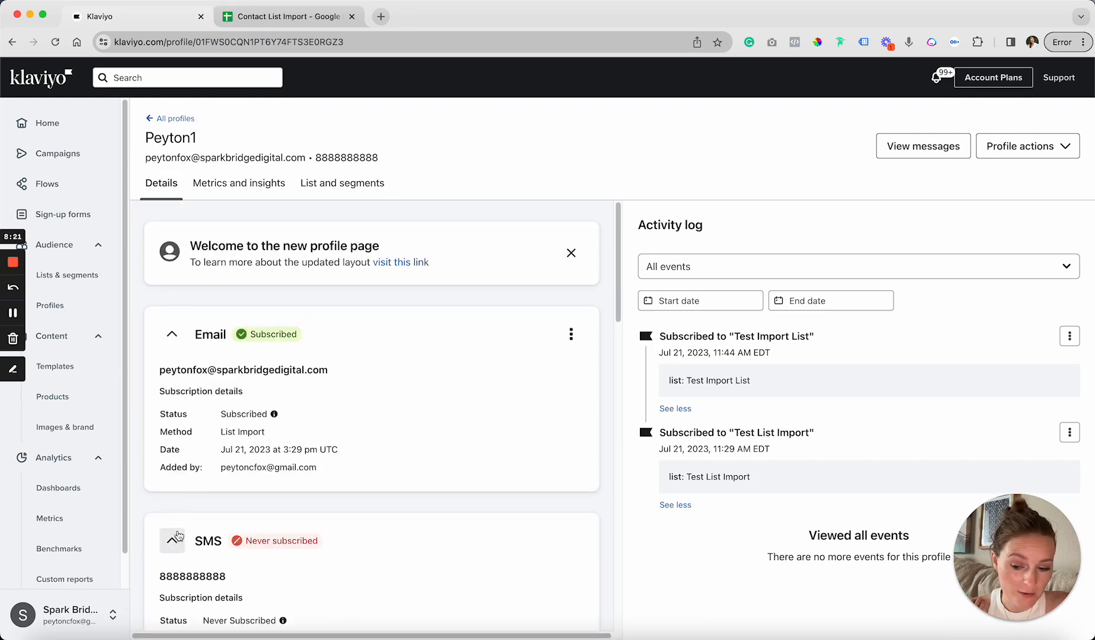
pyautogui.scroll(-1, 249, 520)
pyautogui.scroll(-1, 249, 521)
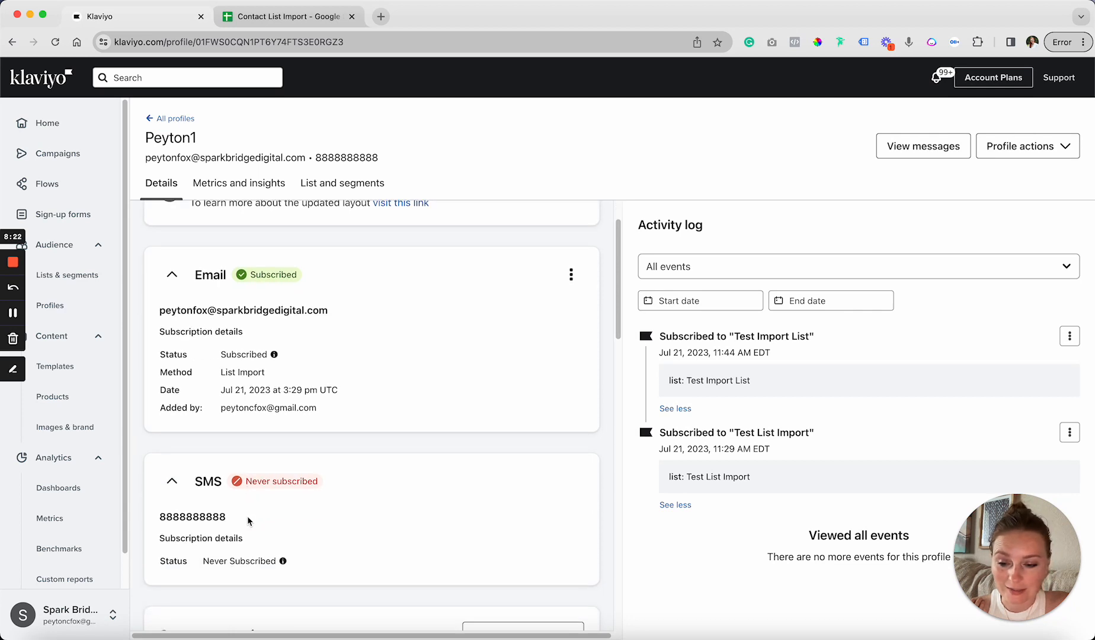
pyautogui.scroll(2, 302, 455)
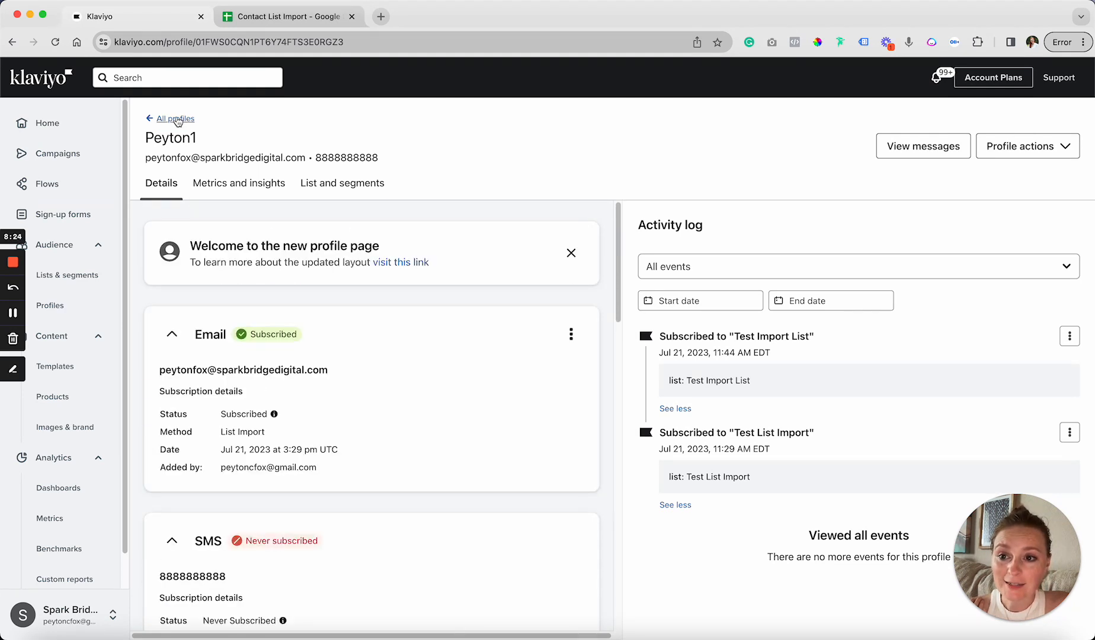
# View all profiles and the Lists & Segments overview in Klaviyo, checking the contact spreadsheet in between
pyautogui.click(176, 119)
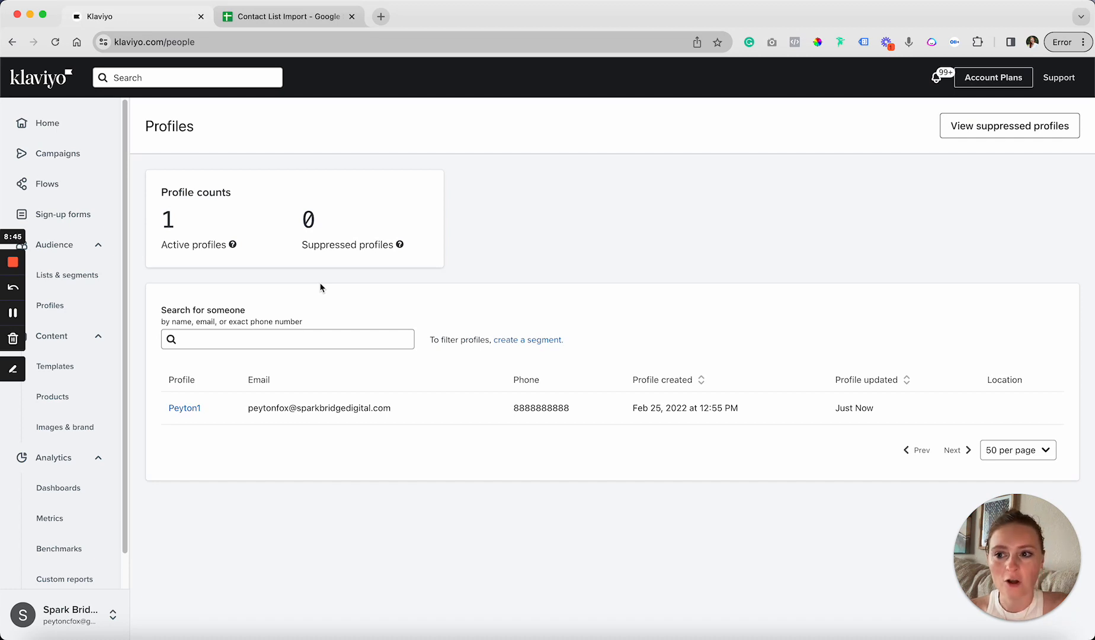
pyautogui.click(94, 282)
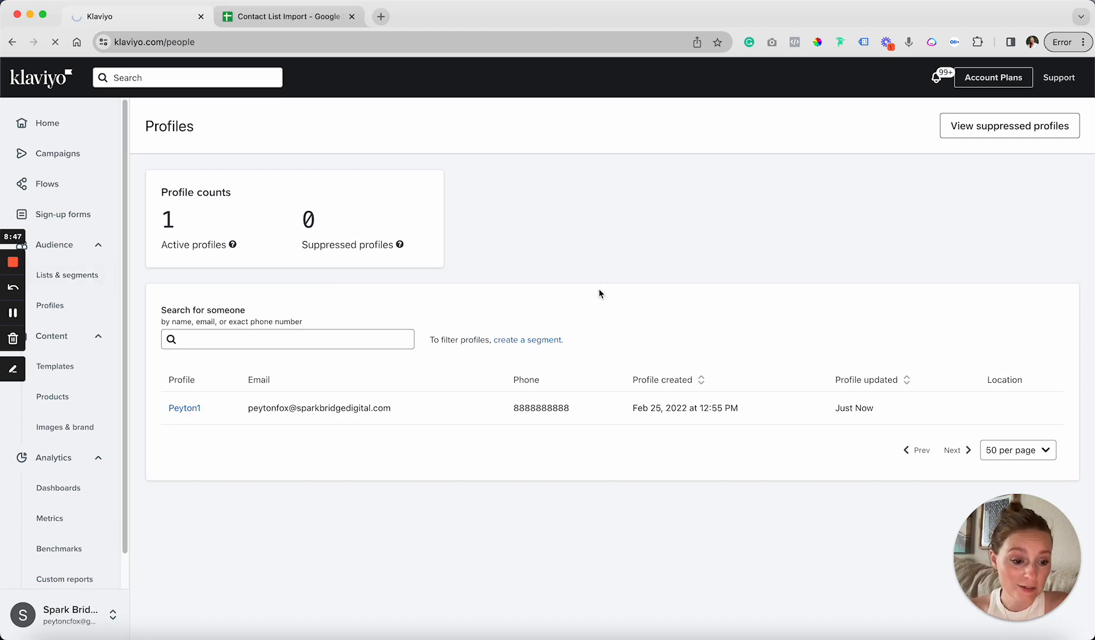
pyautogui.click(308, 16)
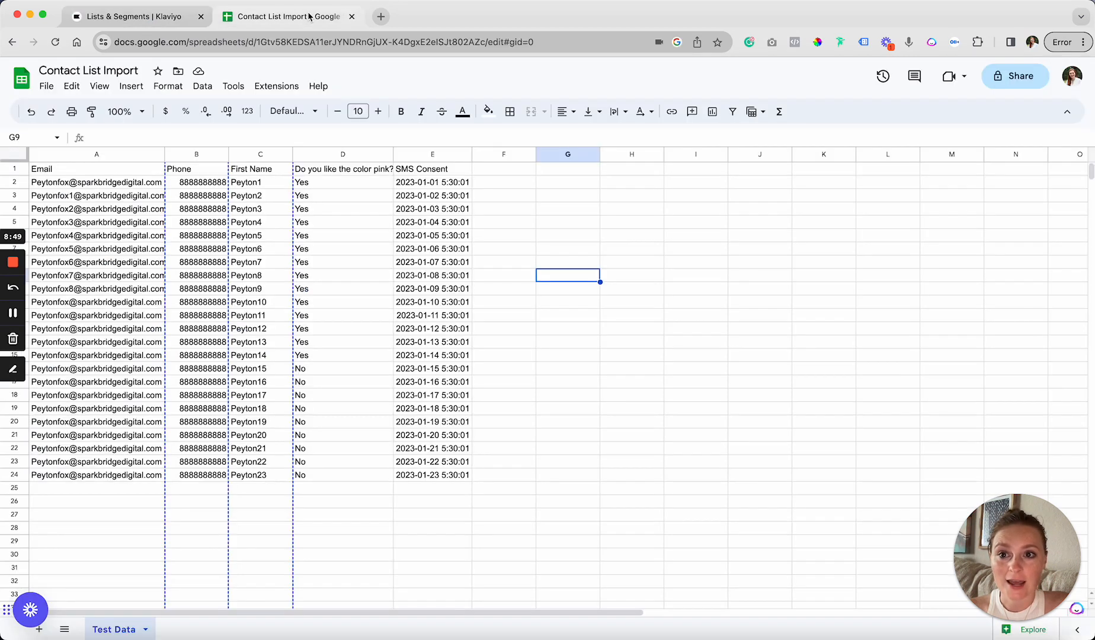
pyautogui.click(350, 277)
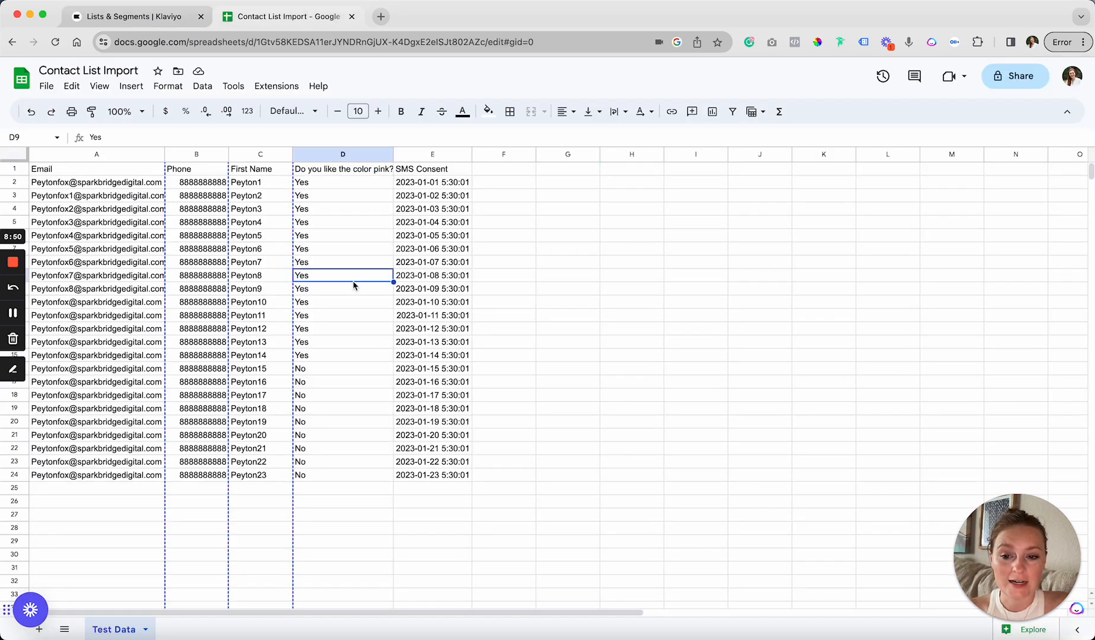
pyautogui.click(146, 18)
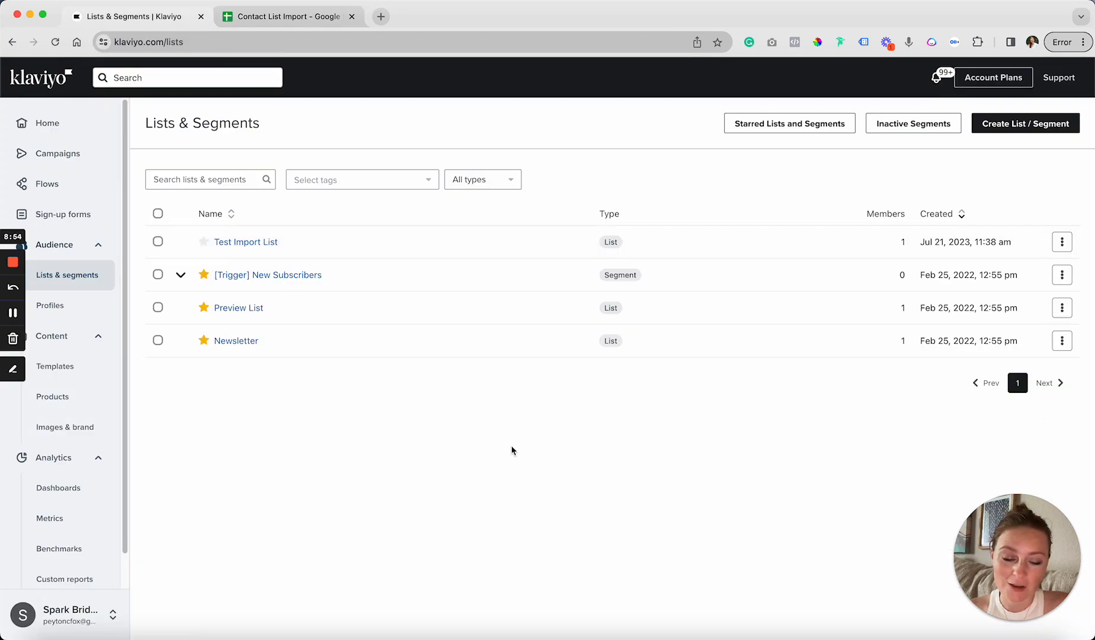